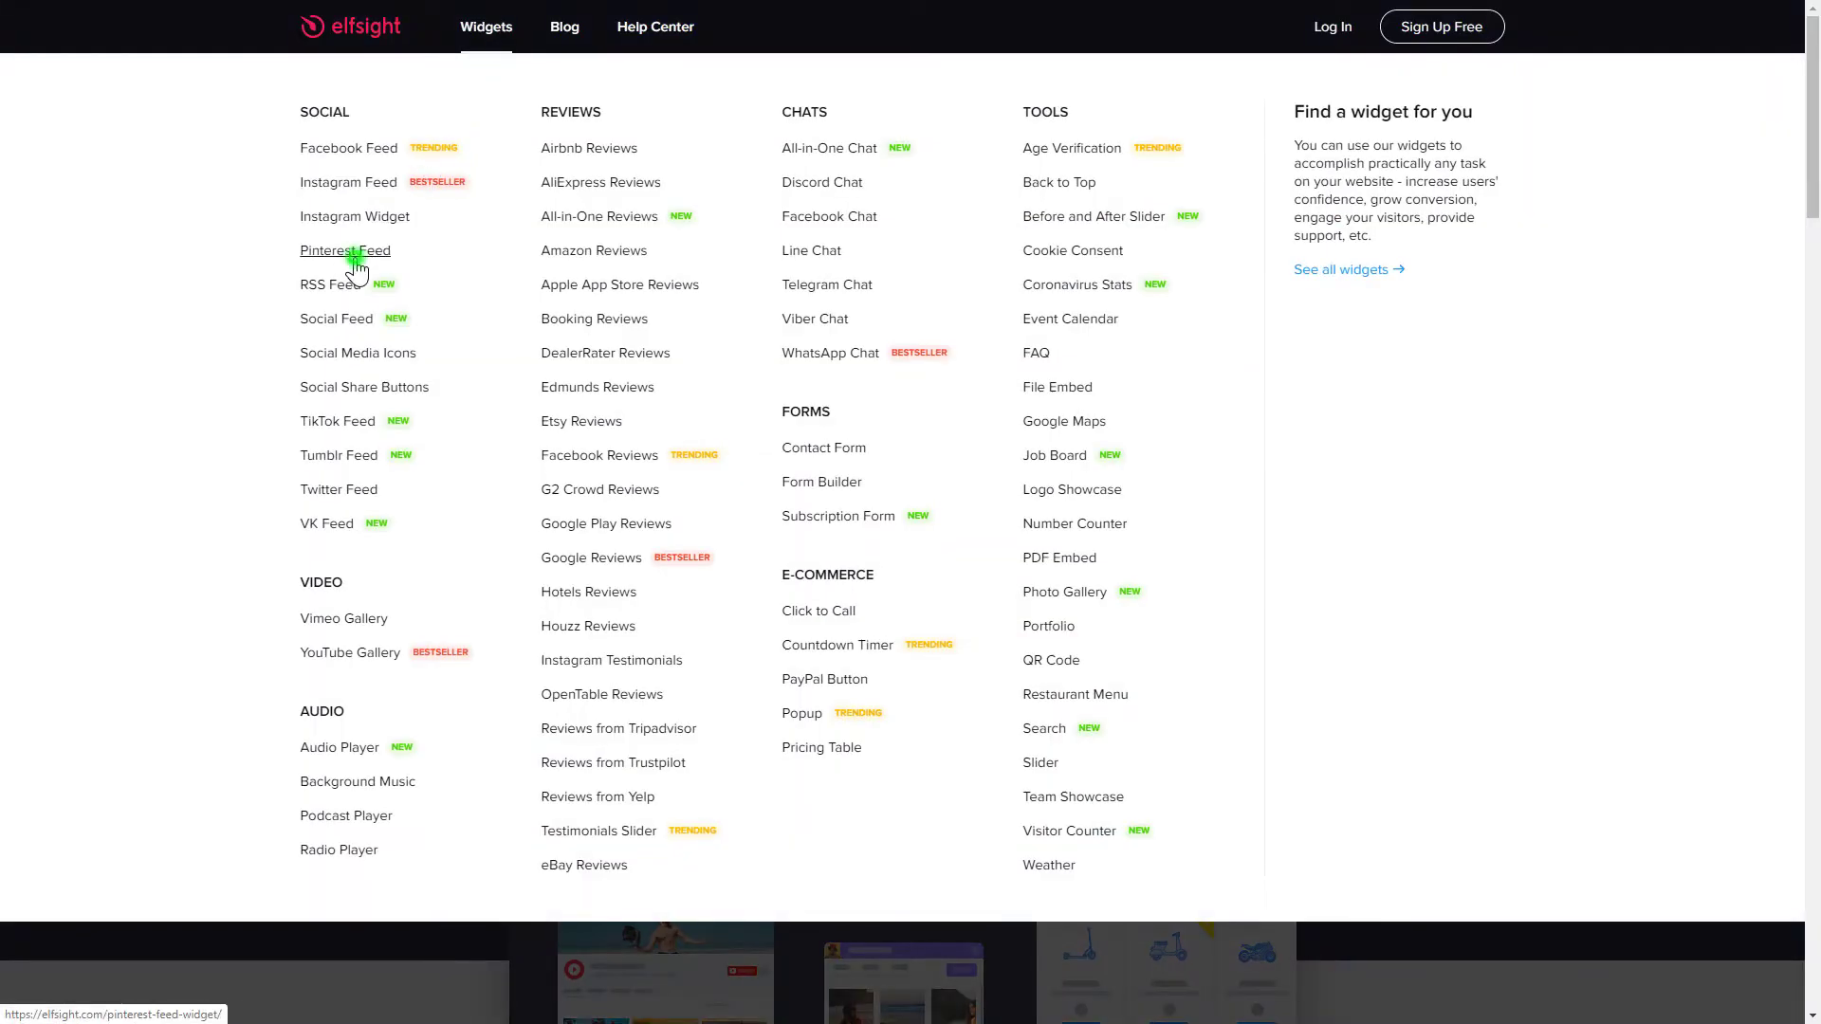
# Create a Pinterest Feed widget from the Pinterest Profile template after previewing Boards Gallery and Sidebar Widget.
pyautogui.click(355, 263)
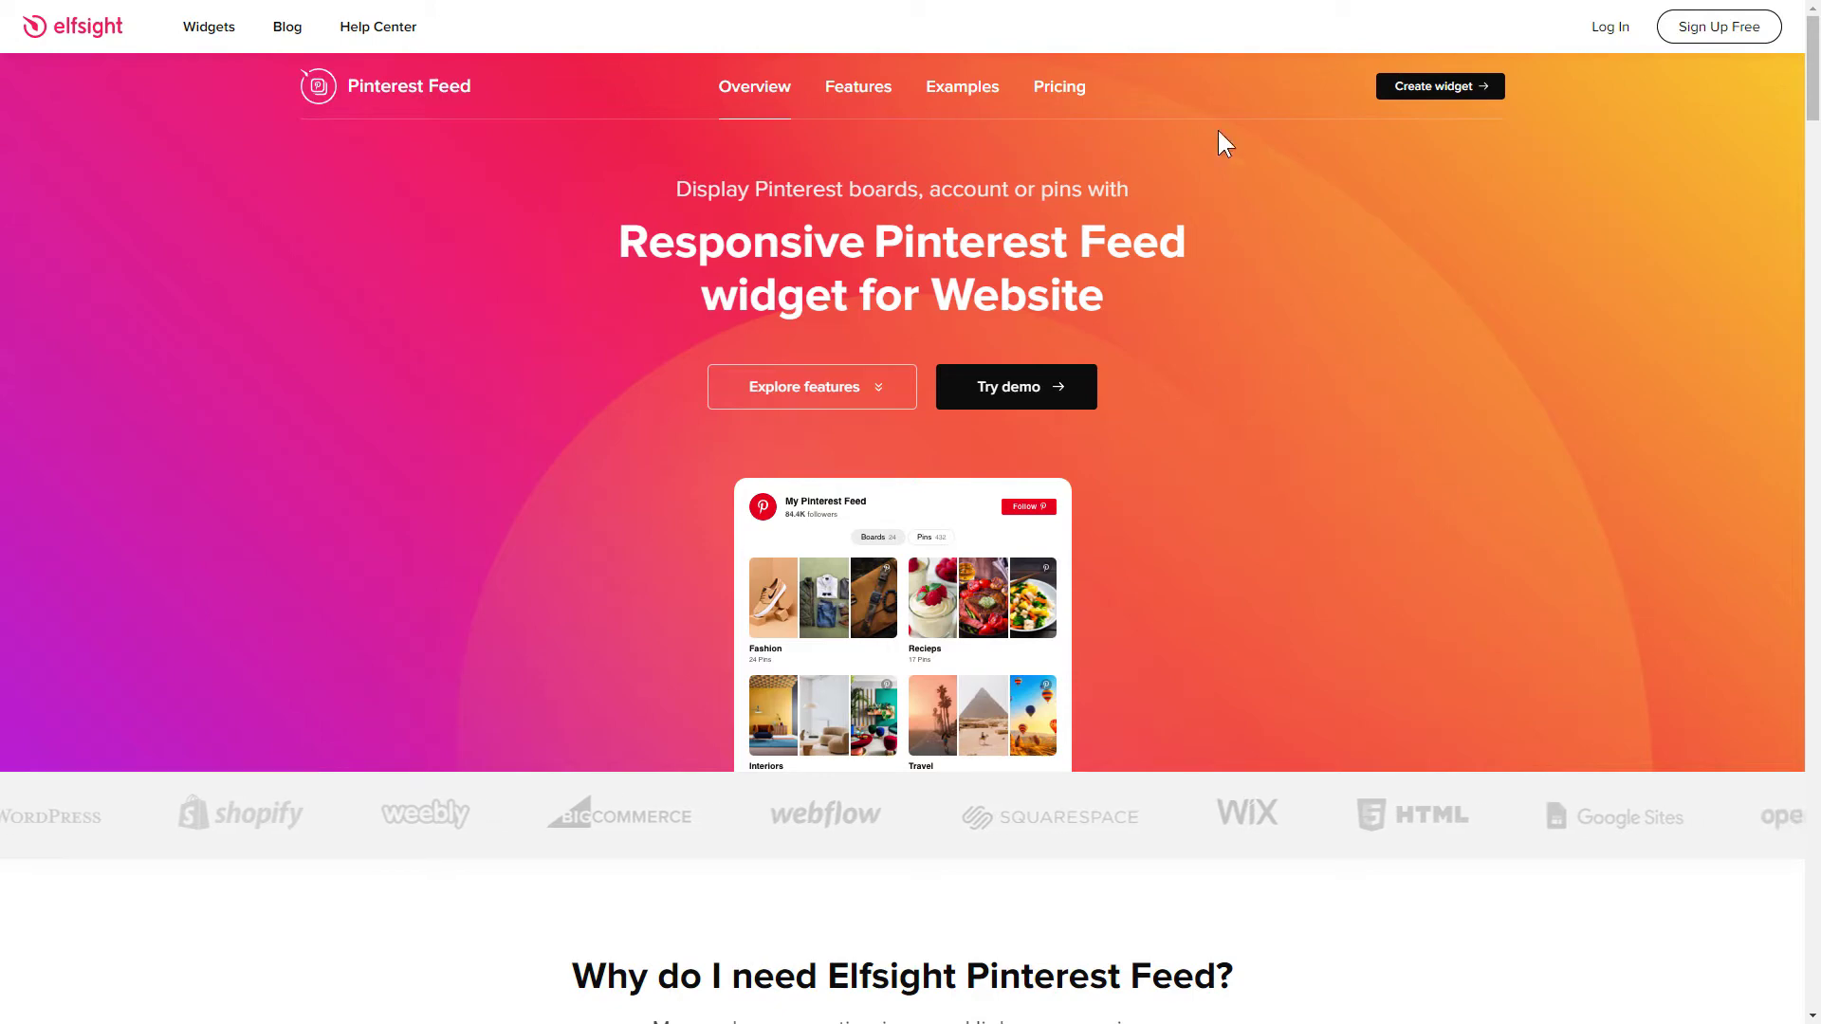
pyautogui.click(1438, 100)
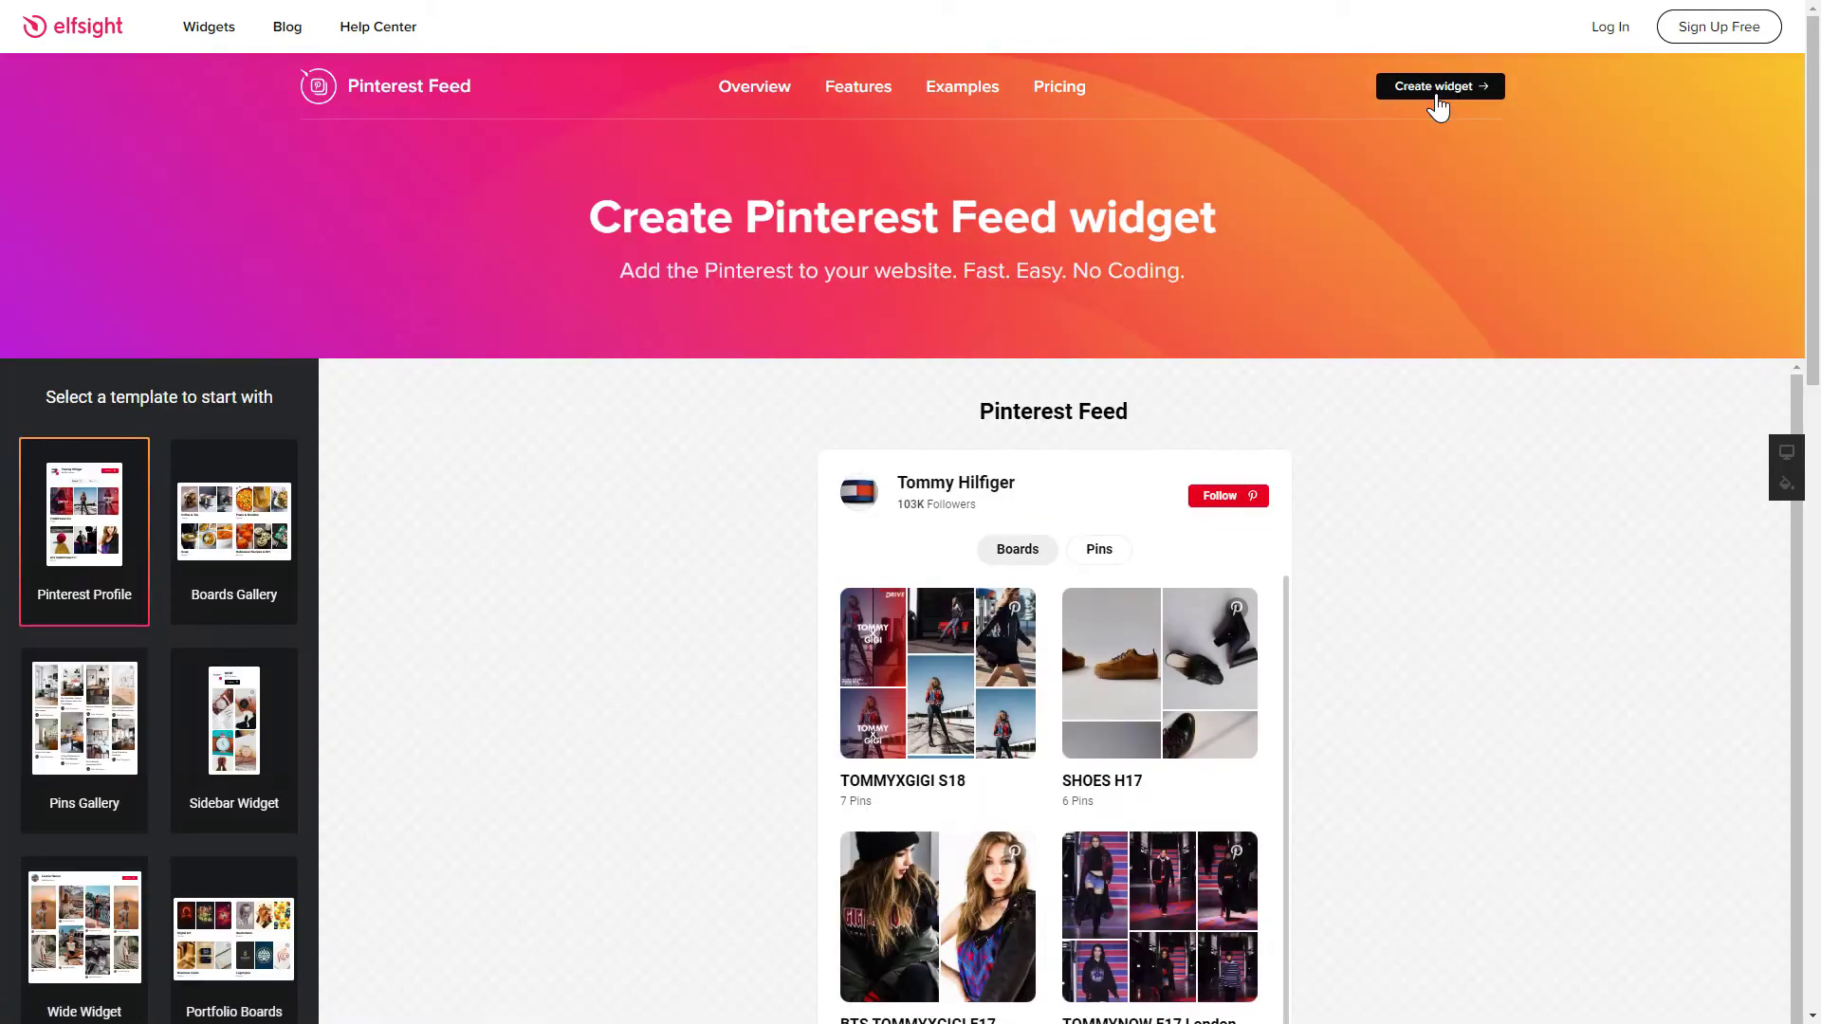
pyautogui.scroll(-1, 1814, 356)
pyautogui.moveTo(1814, 356); pyautogui.dragTo(1813, 406)
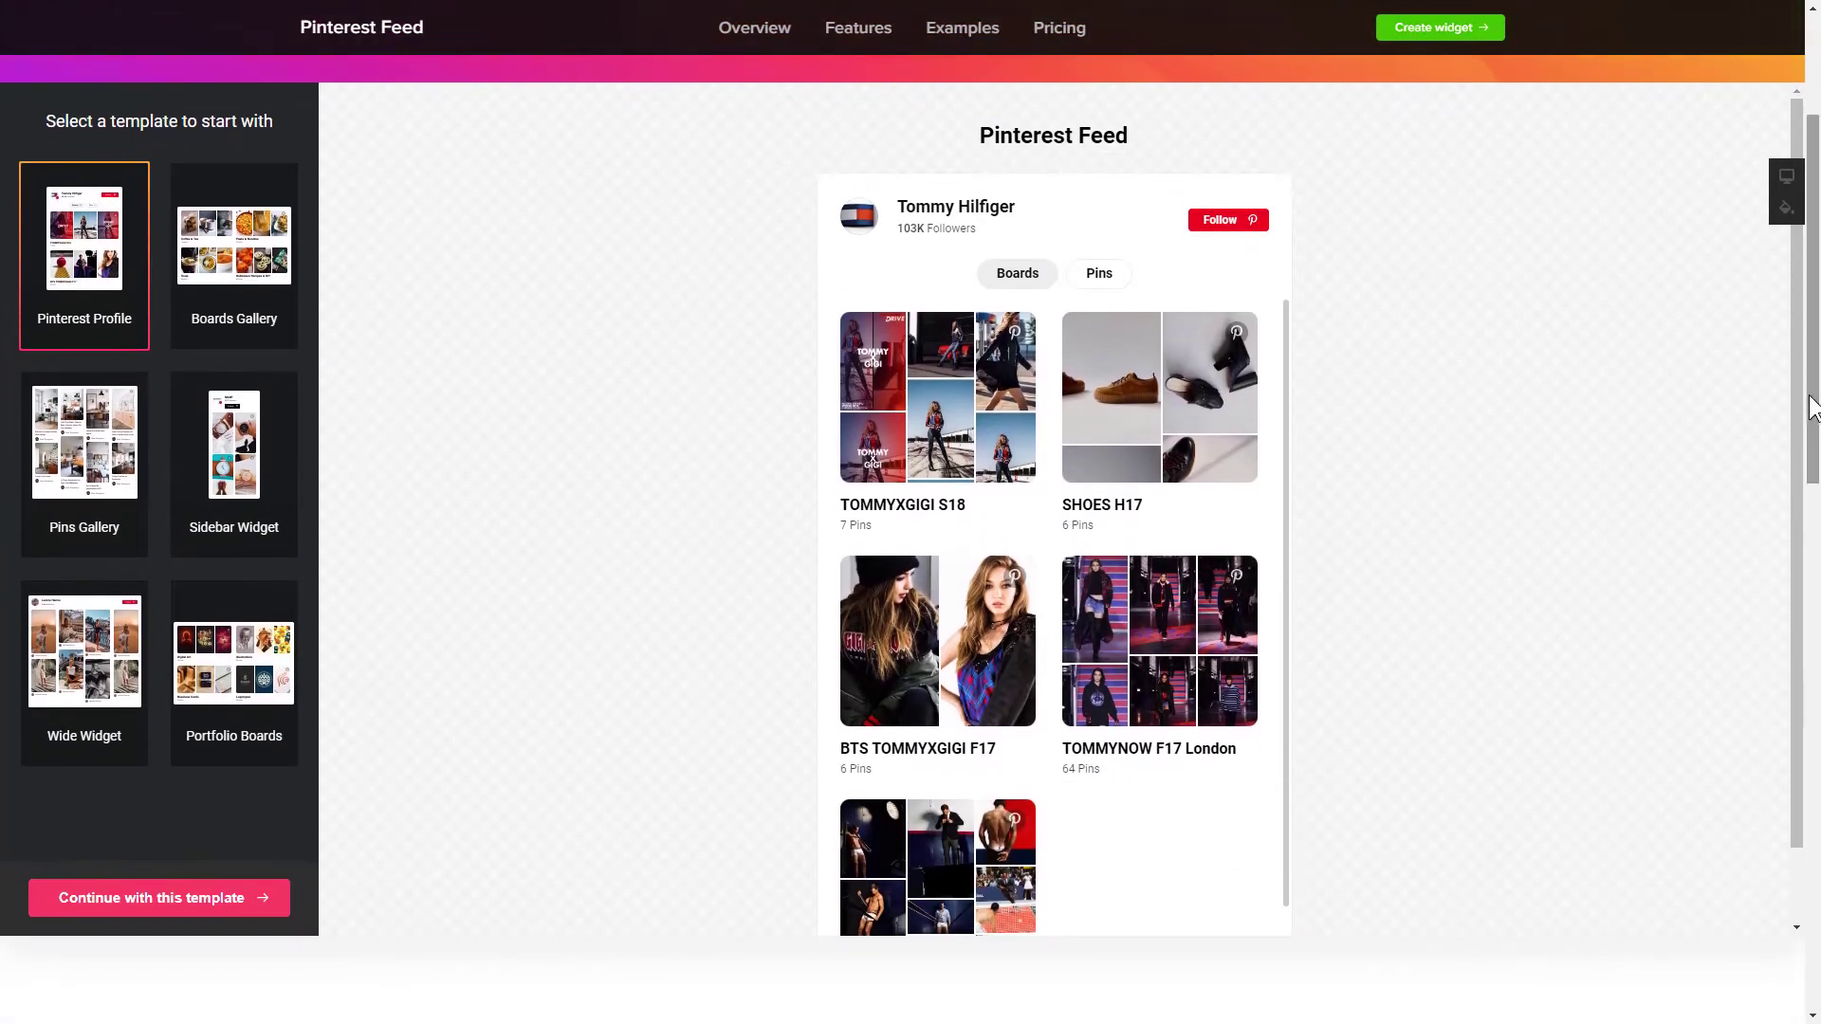
pyautogui.click(235, 297)
pyautogui.click(230, 487)
pyautogui.click(86, 320)
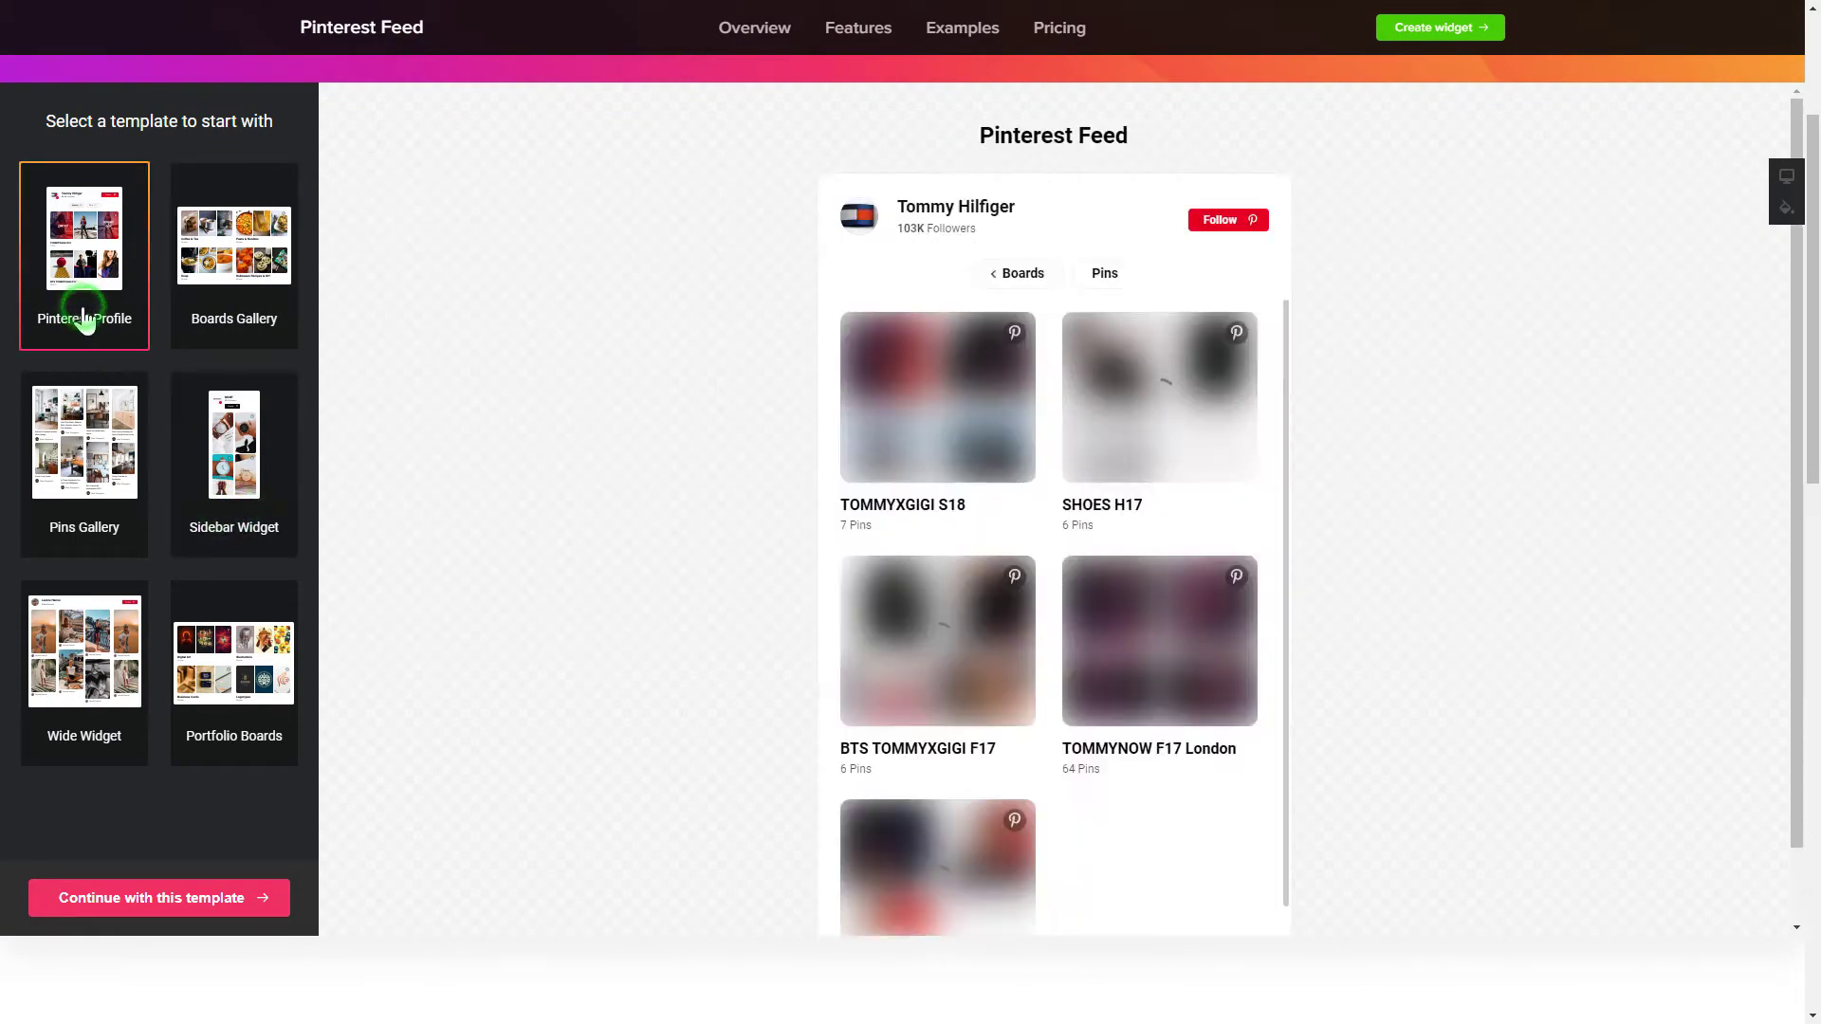
pyautogui.click(157, 901)
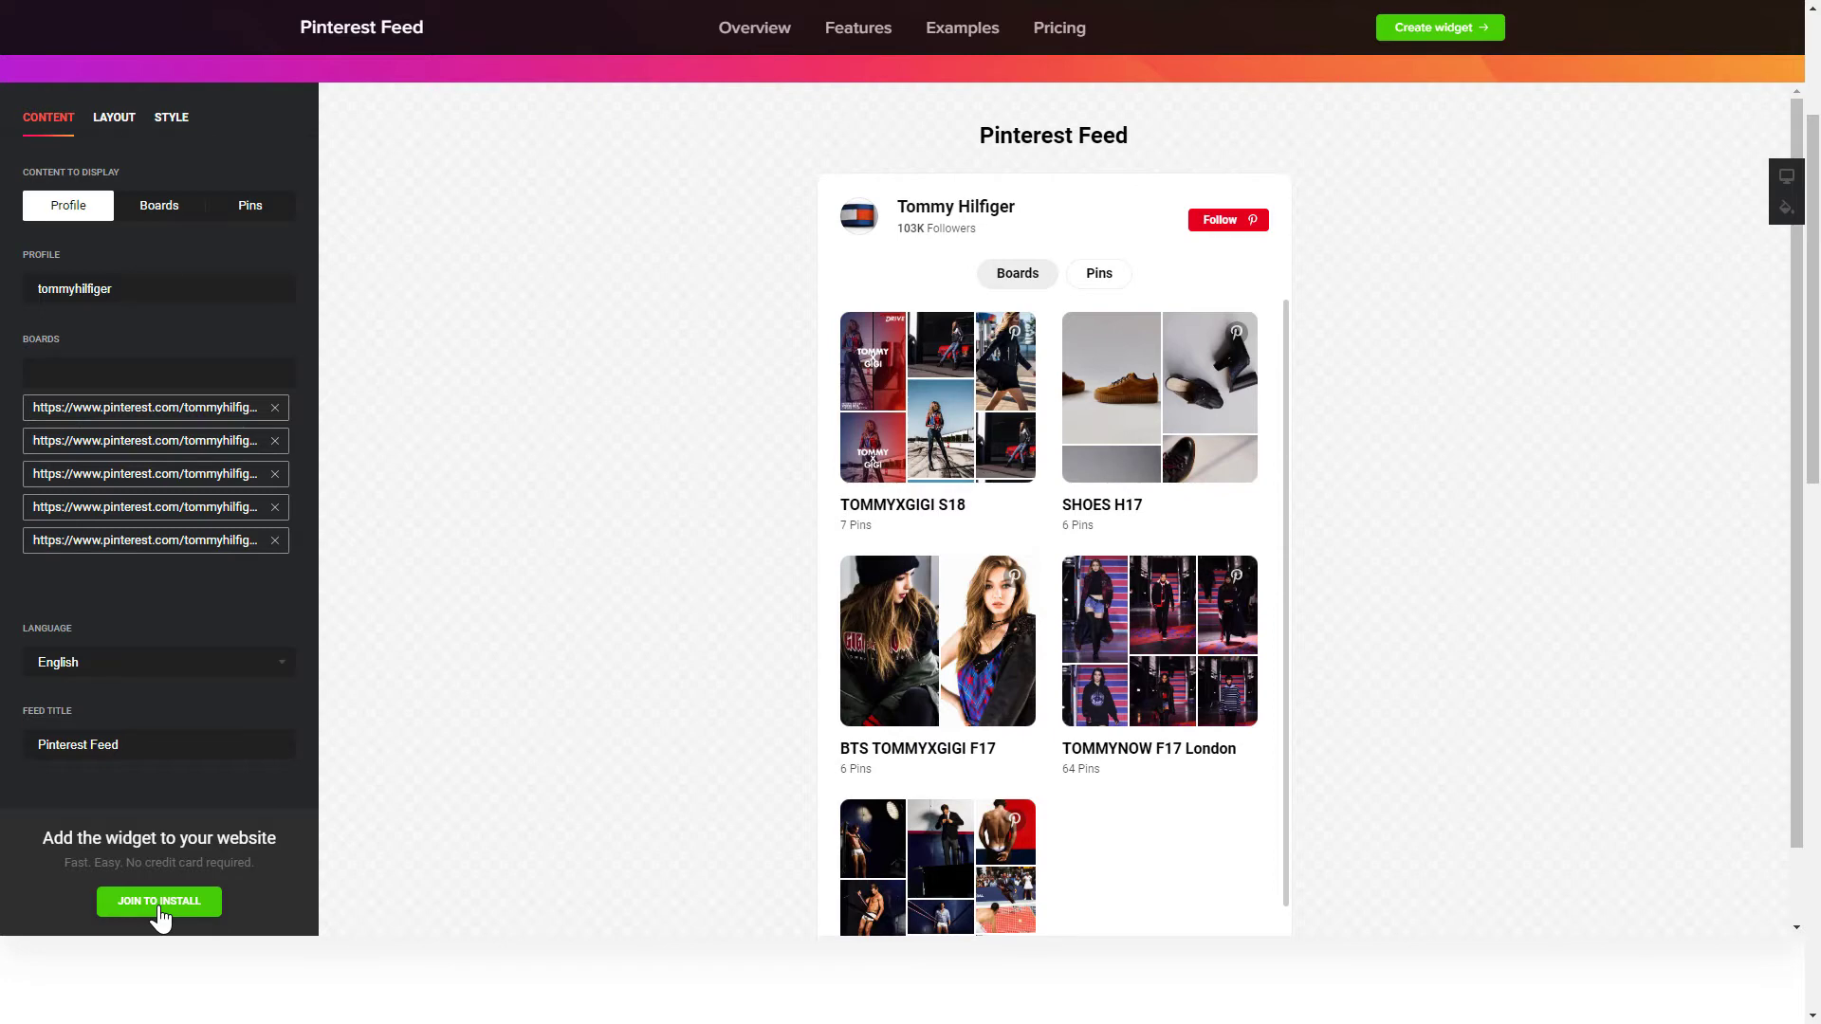
pyautogui.click(157, 209)
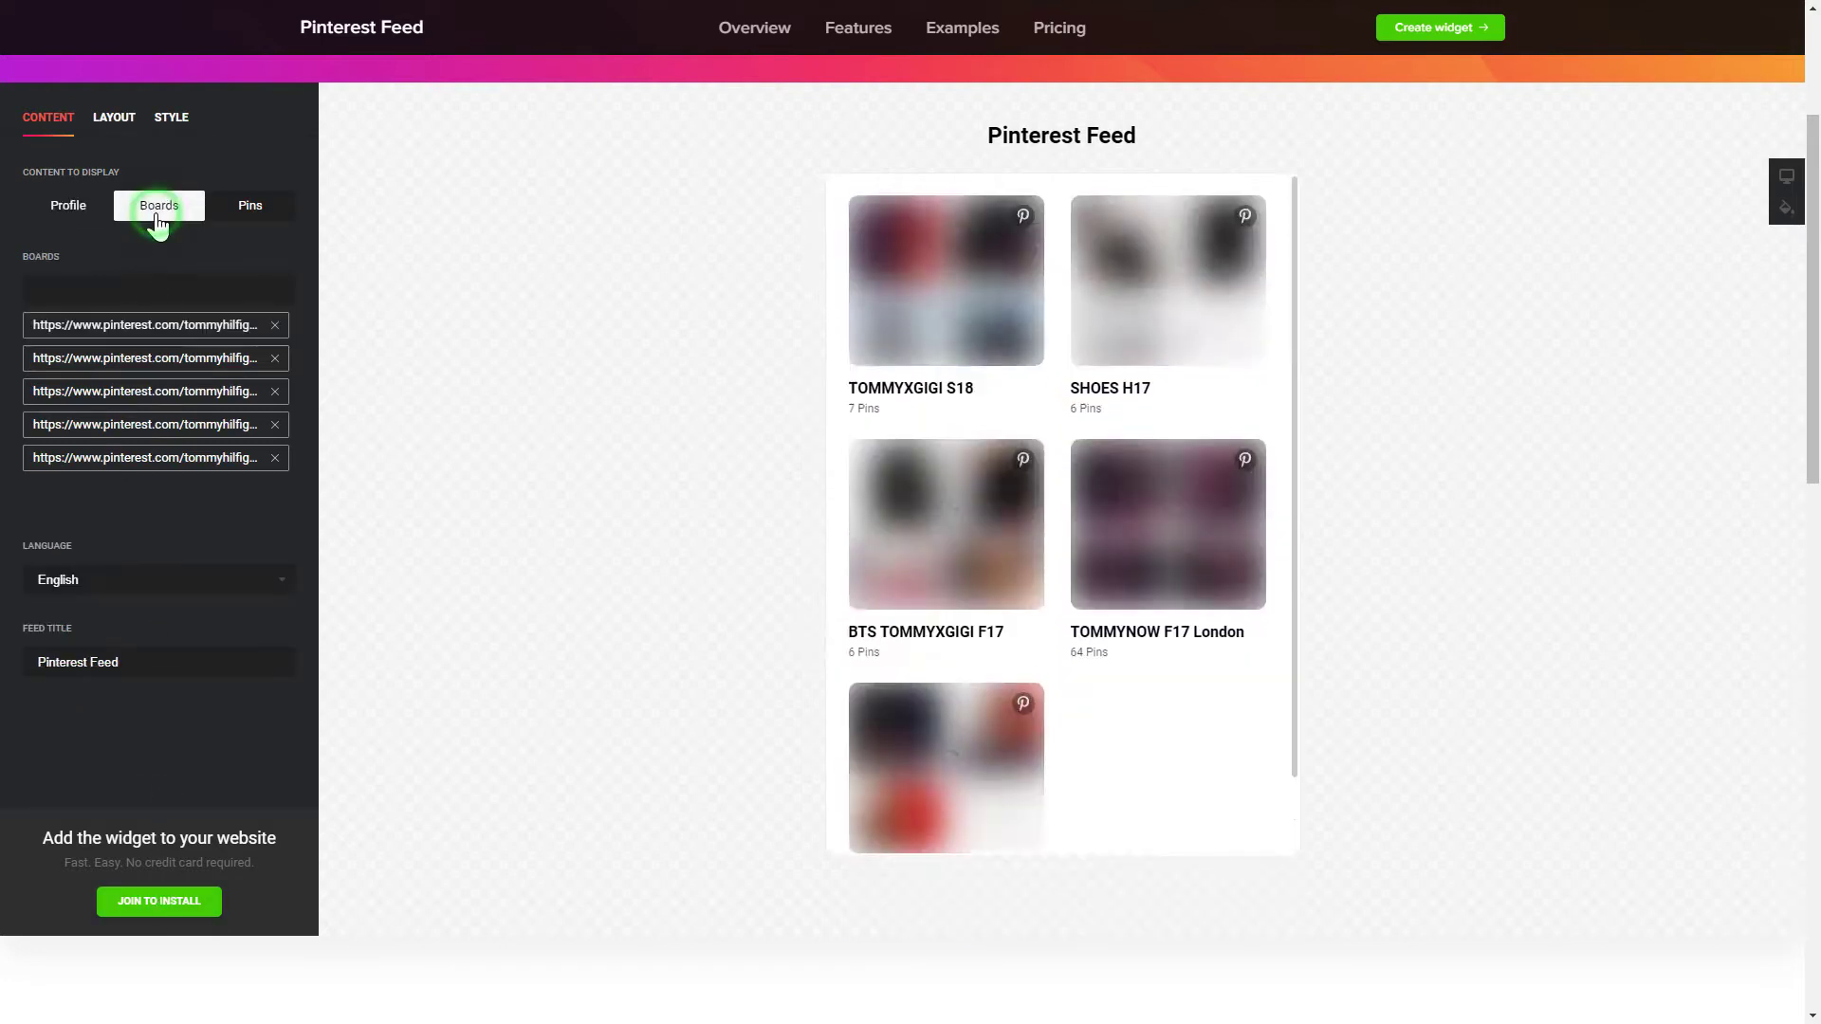
pyautogui.click(247, 214)
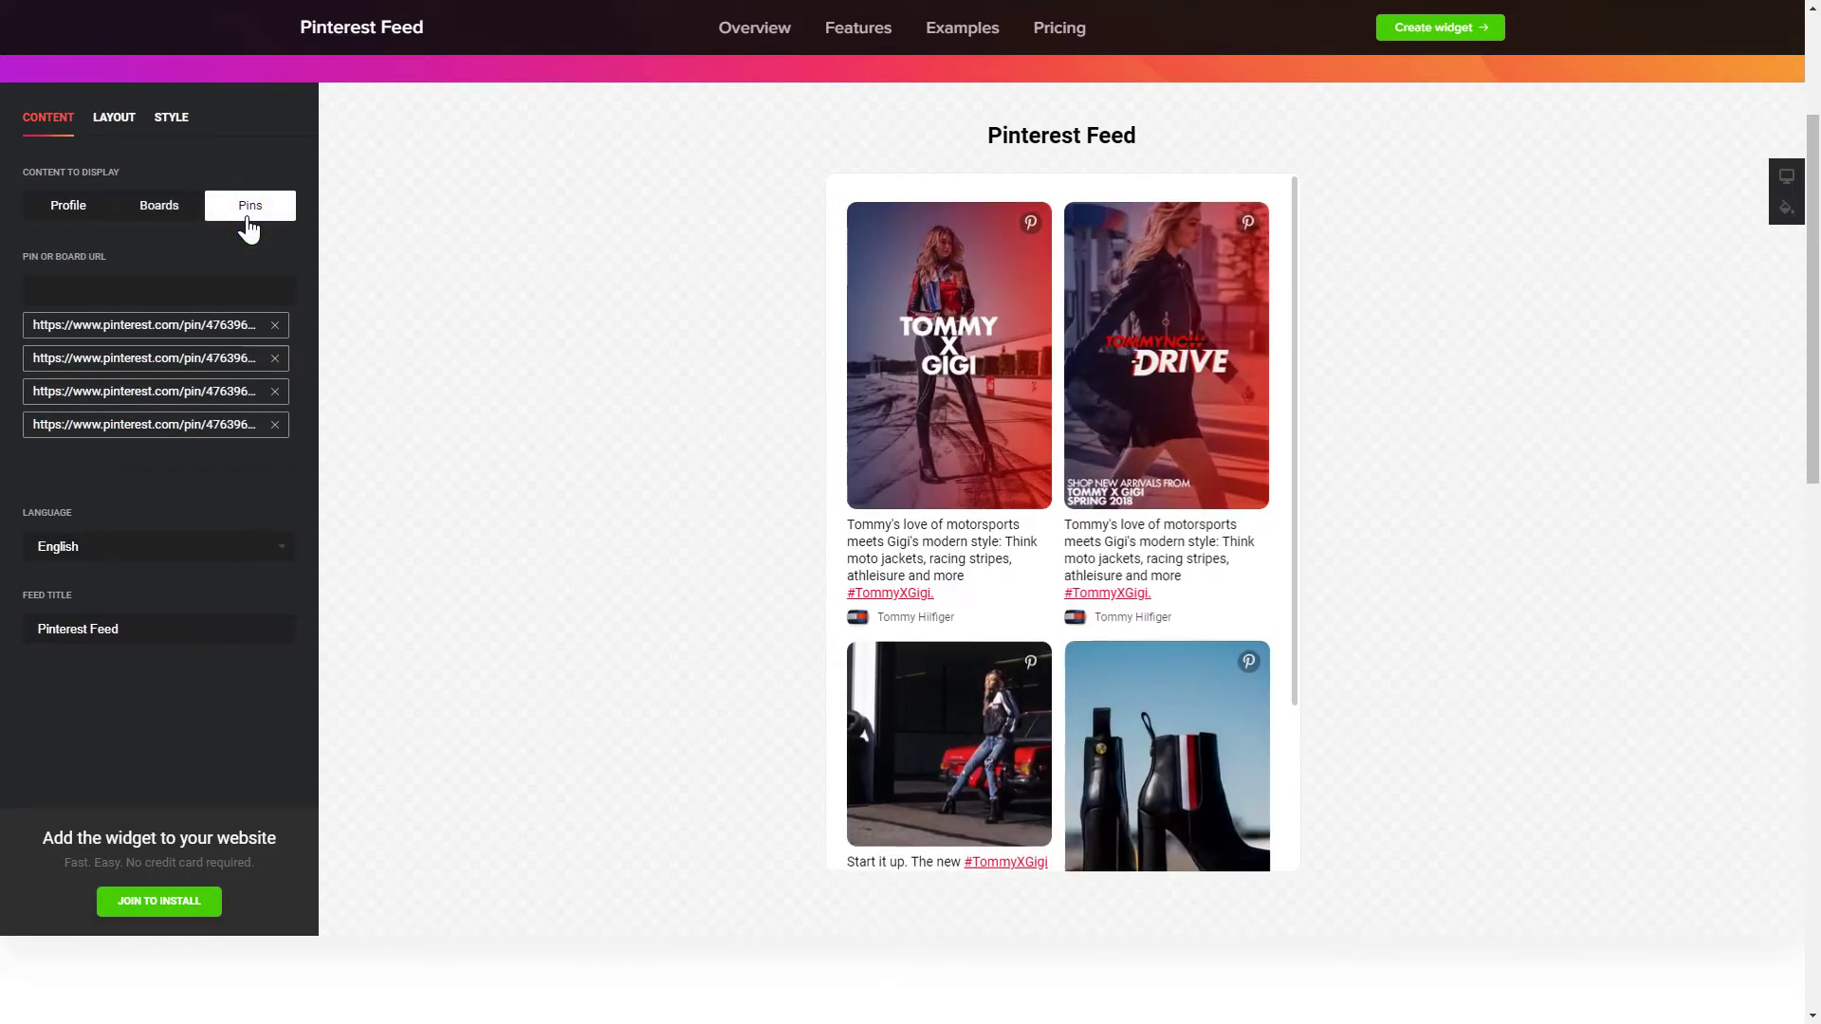
pyautogui.click(69, 208)
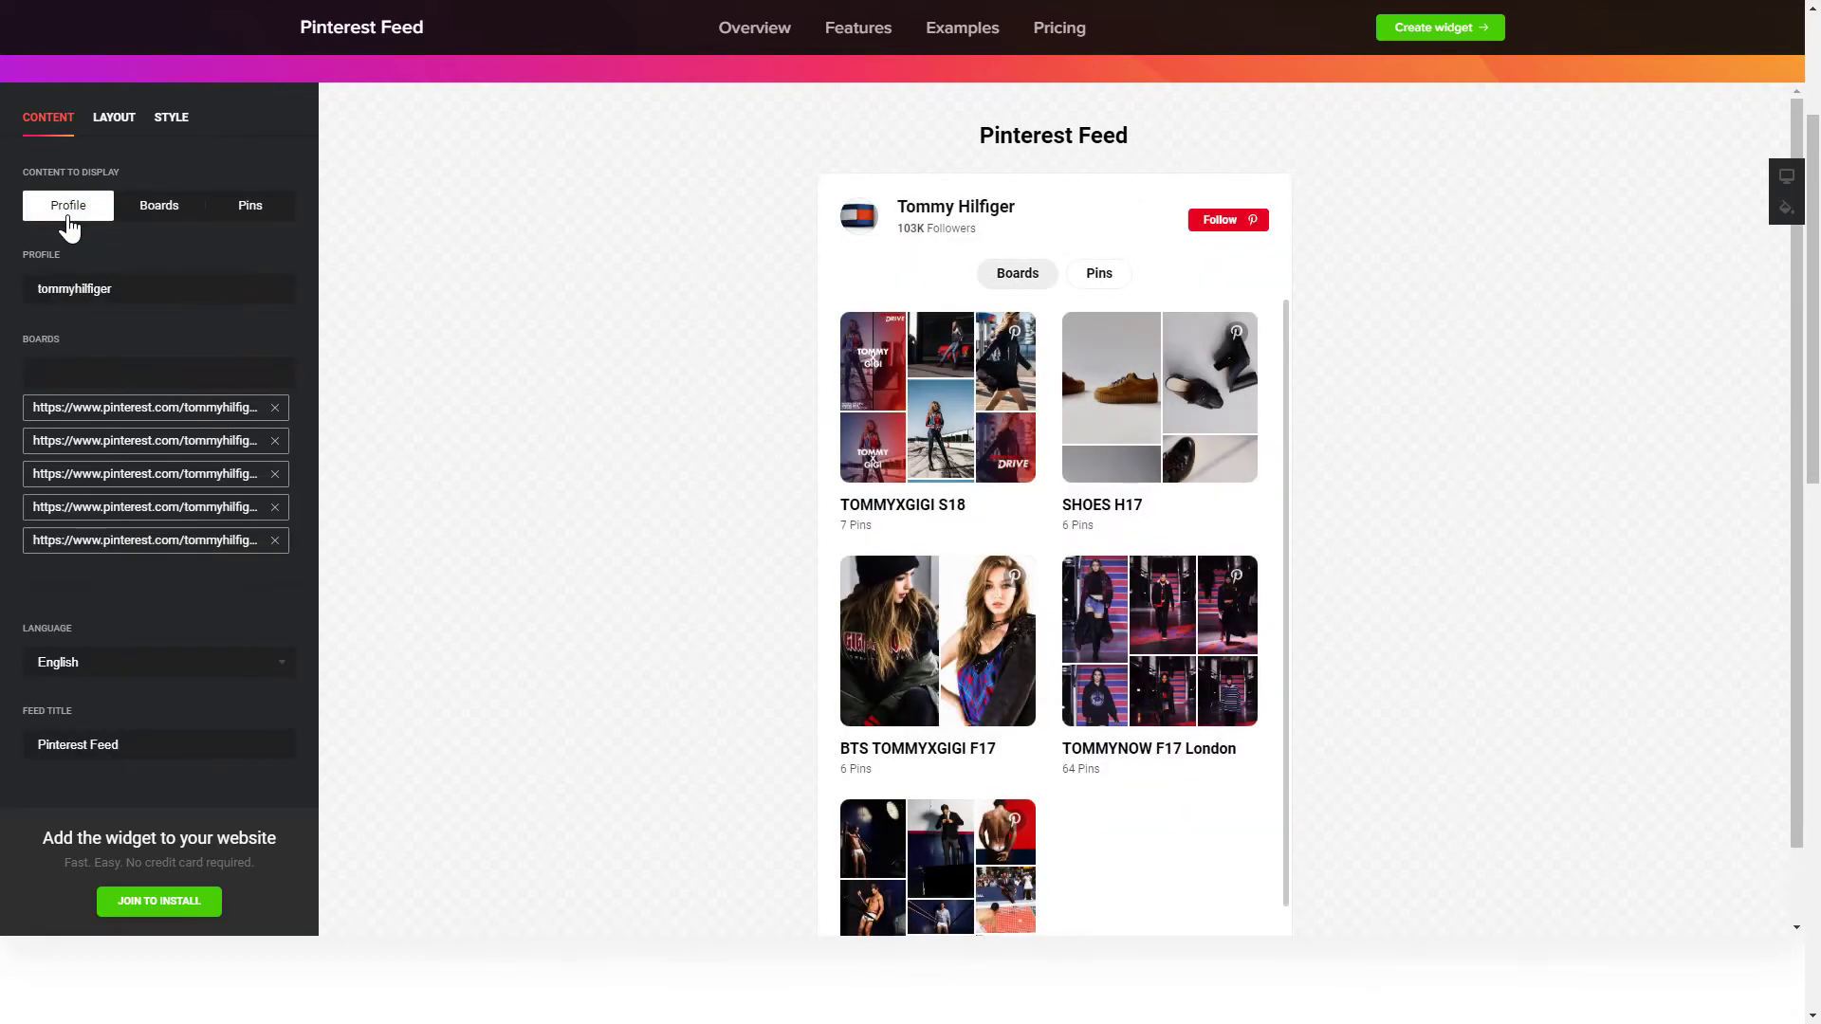
pyautogui.click(113, 120)
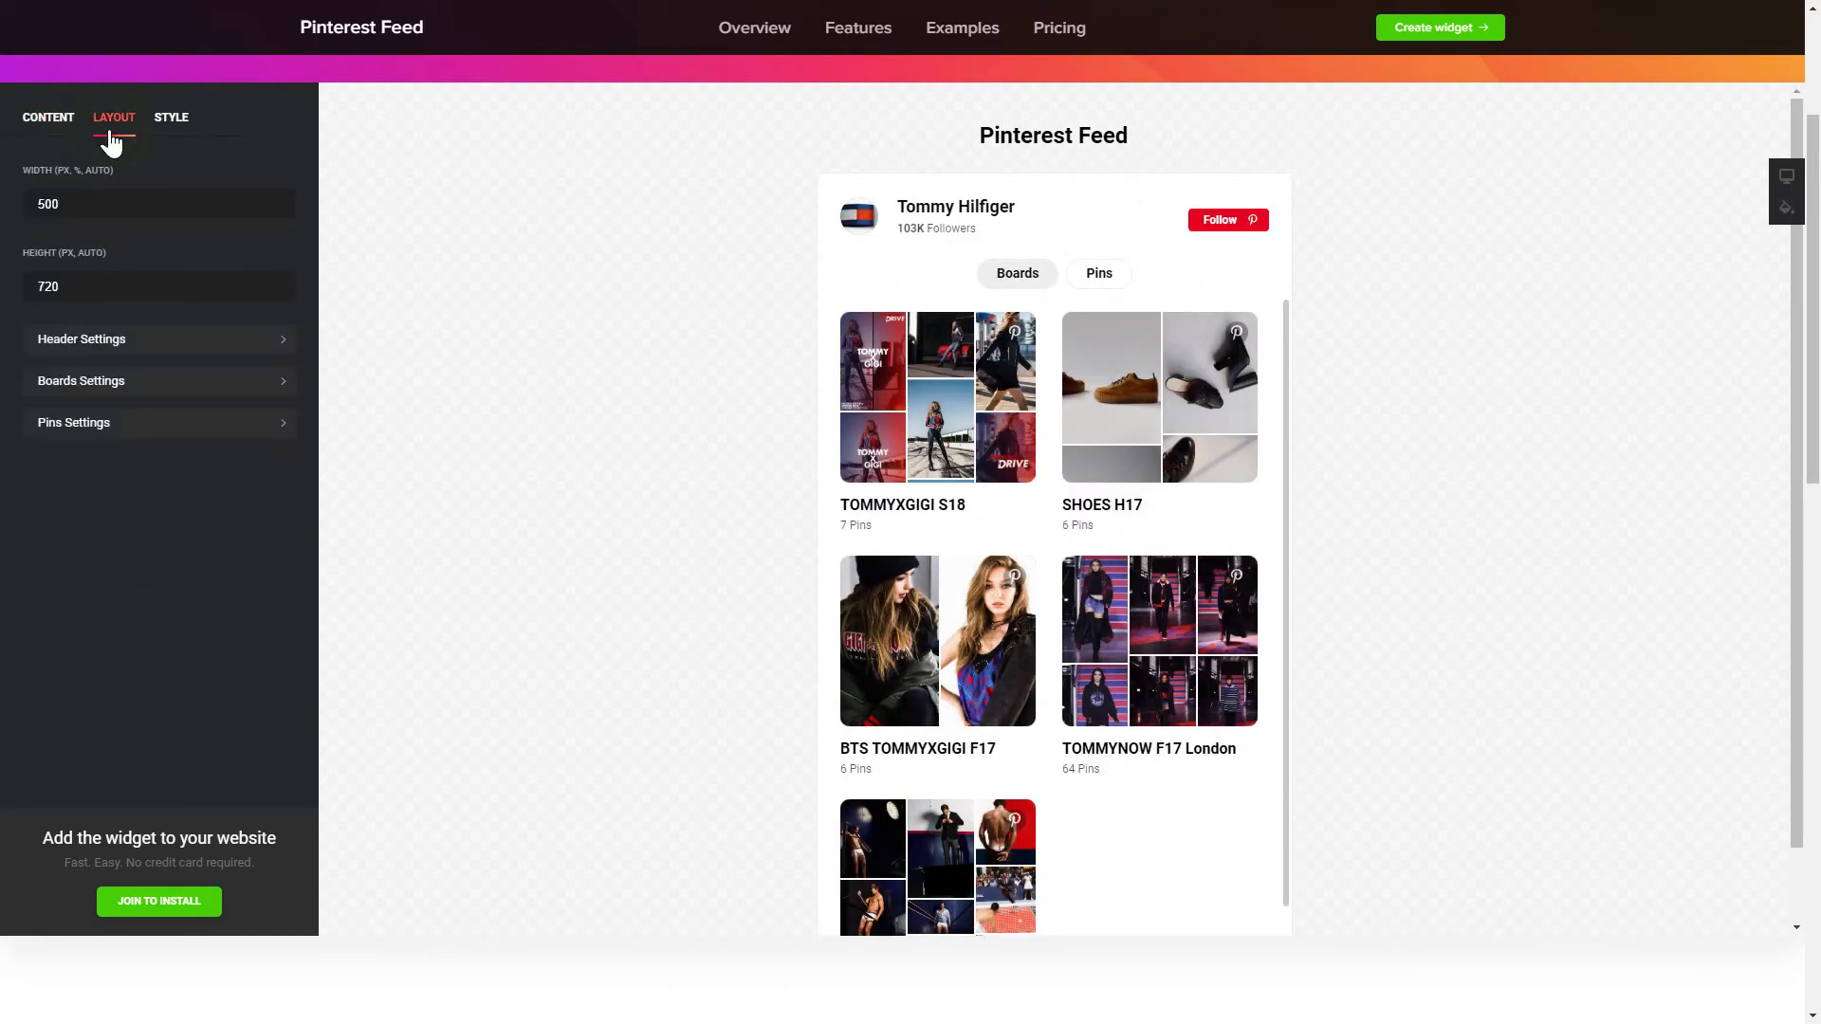
pyautogui.click(149, 382)
pyautogui.click(26, 110)
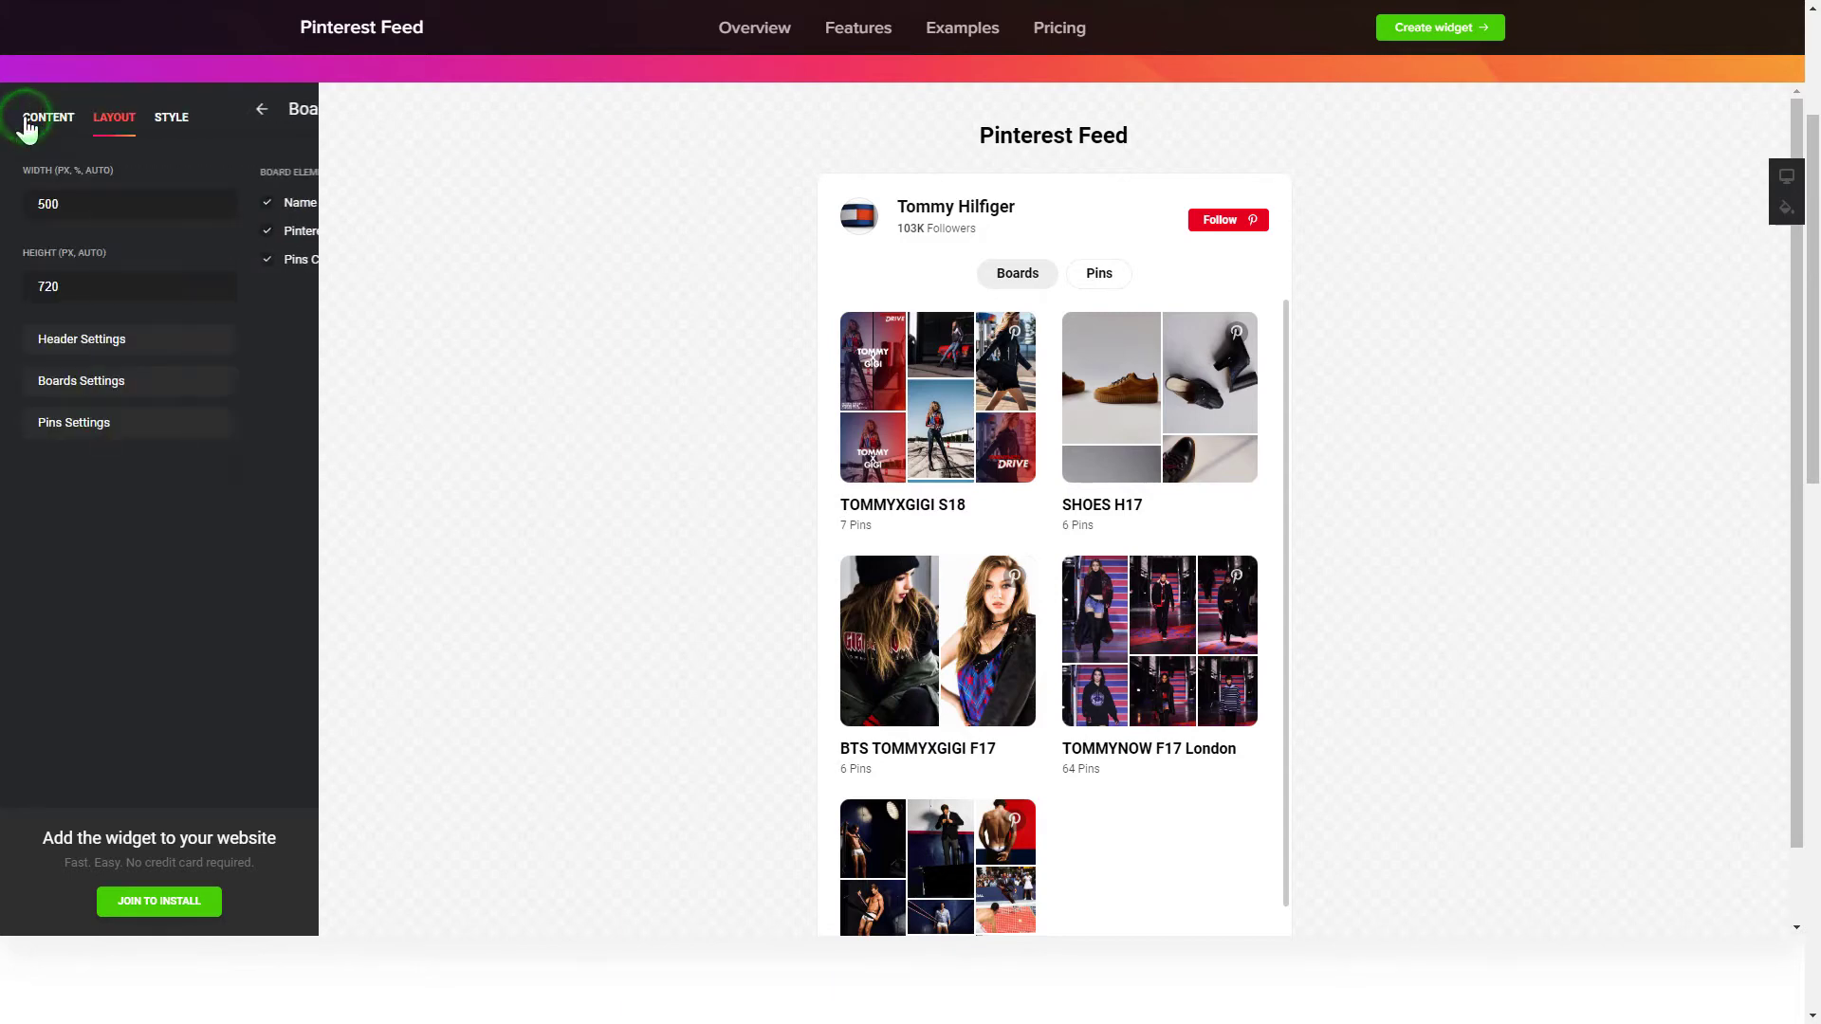
pyautogui.click(171, 120)
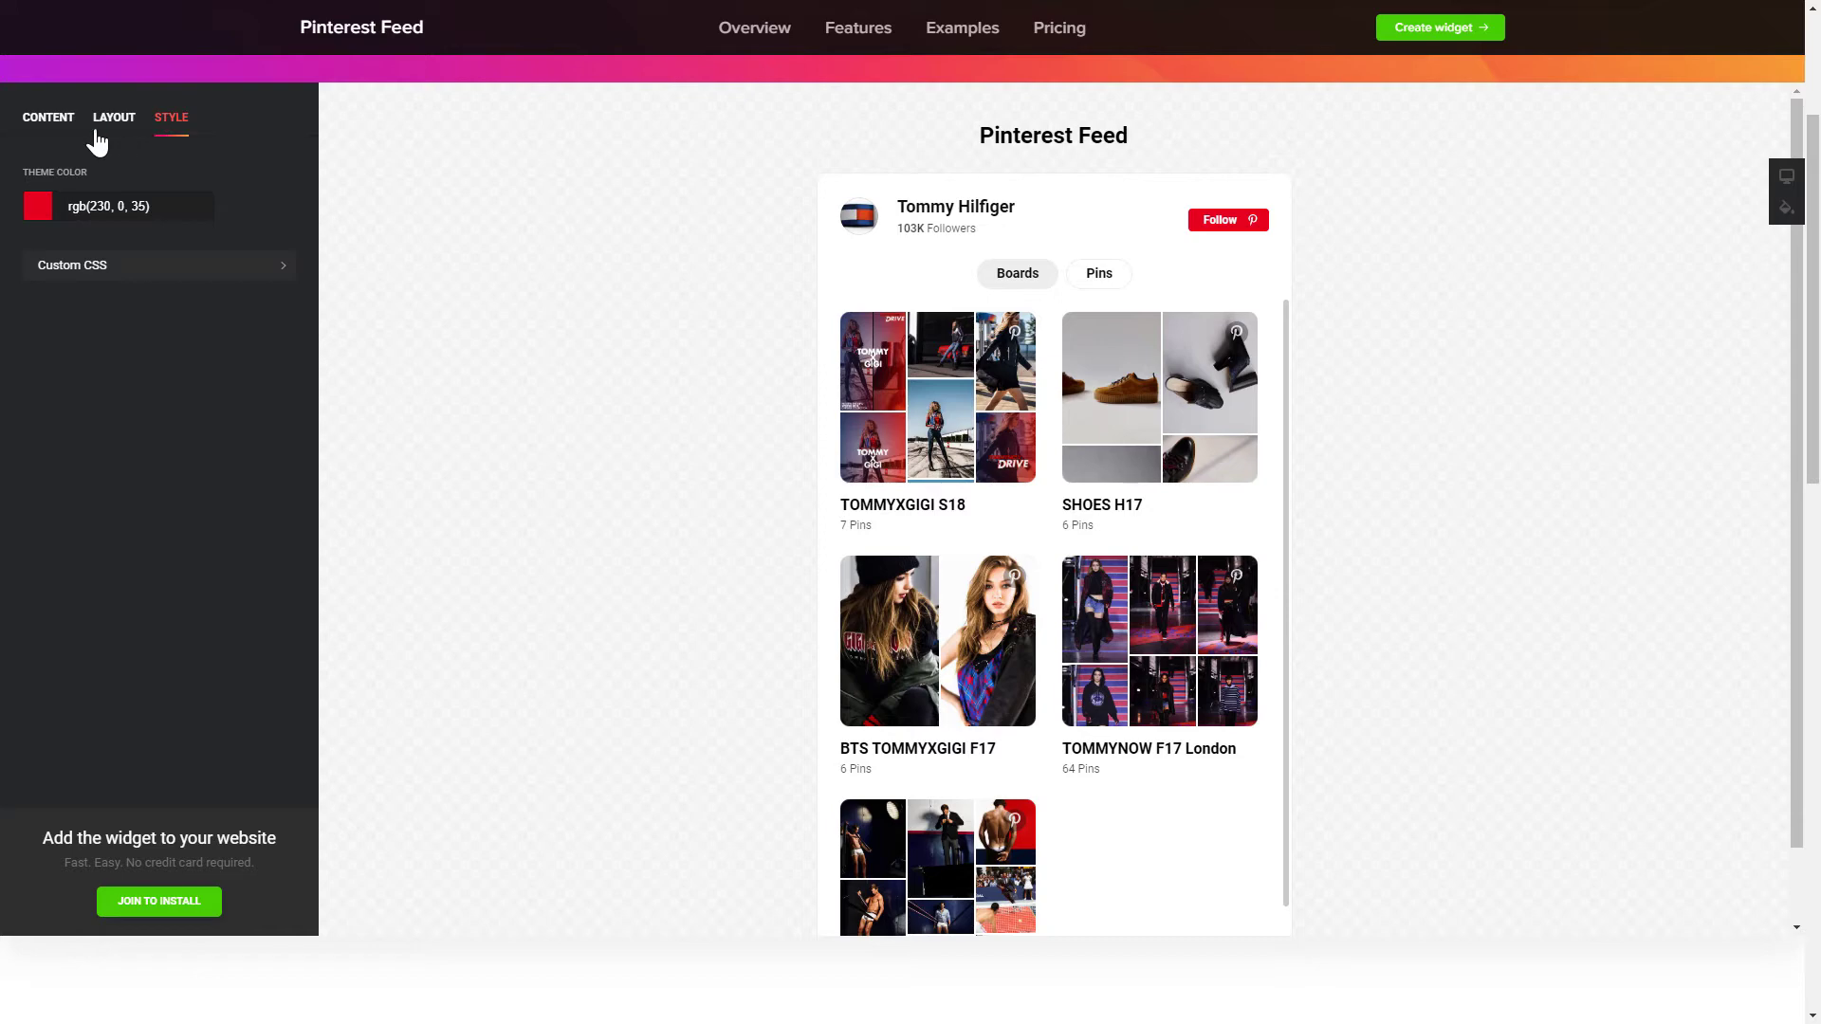
pyautogui.click(46, 128)
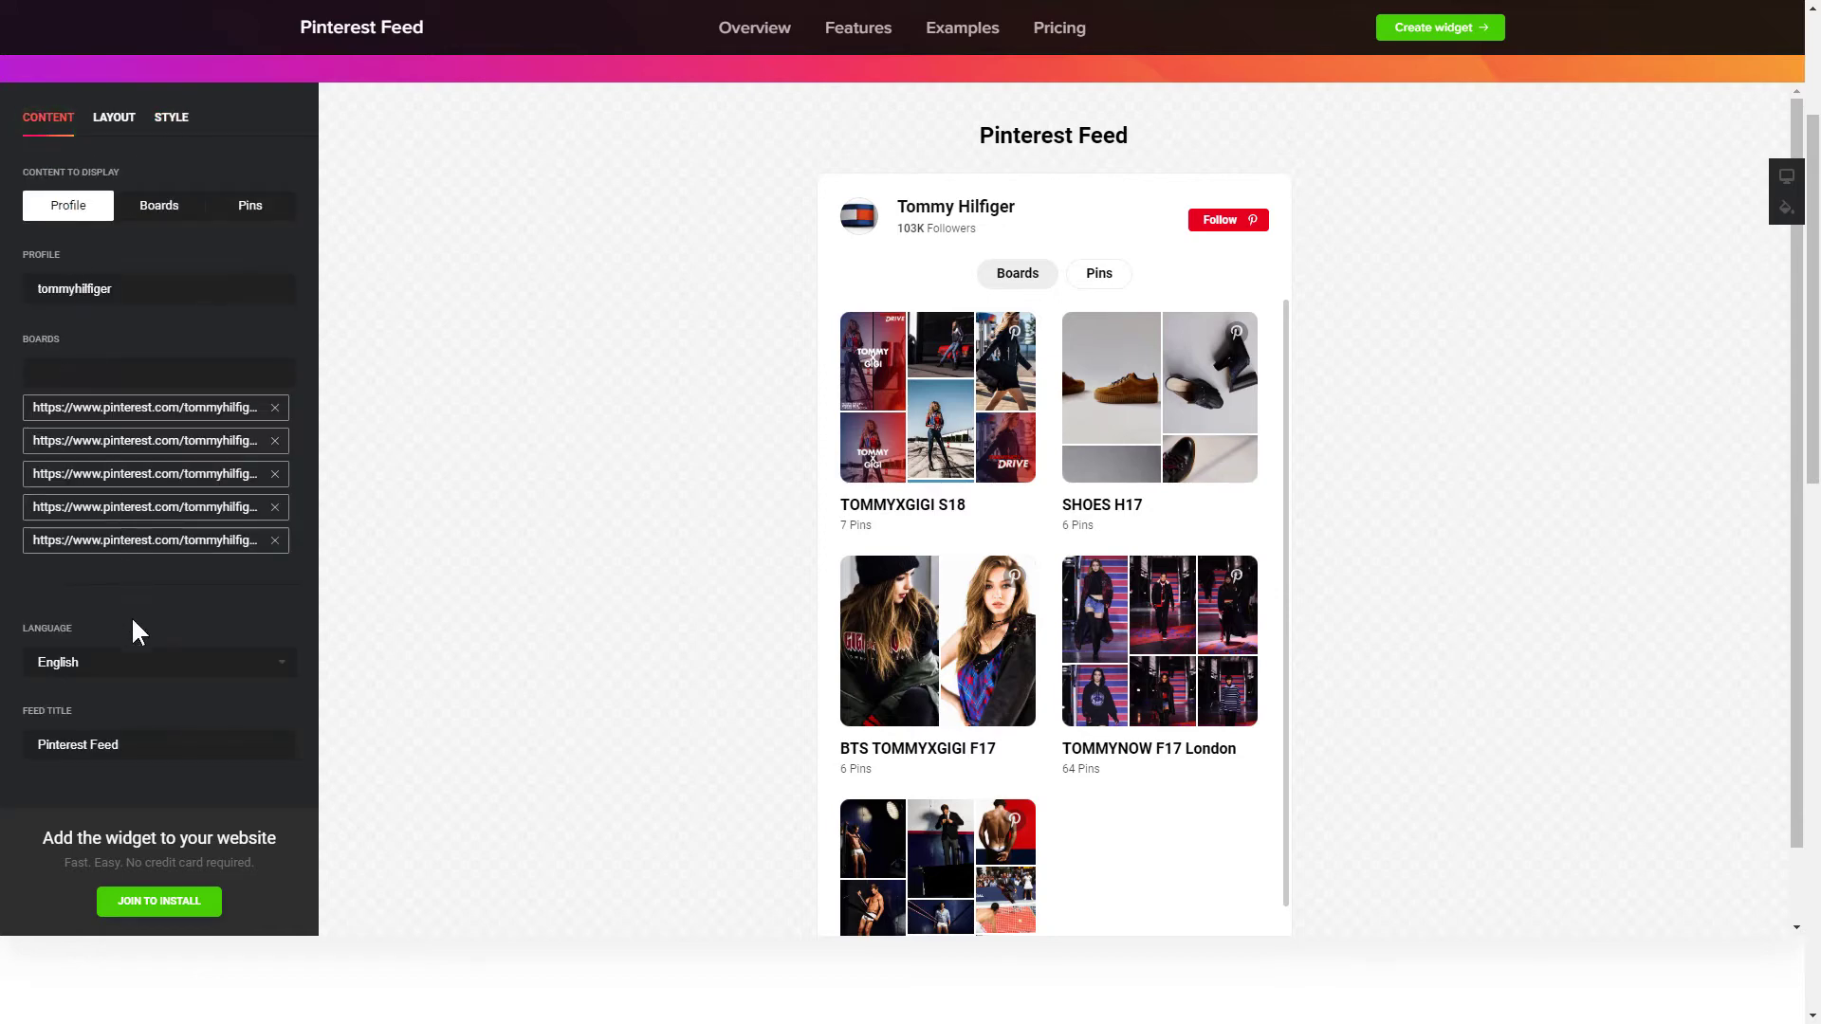
# Sign up for an Elfsight account with email and password to save the widget.
pyautogui.click(157, 896)
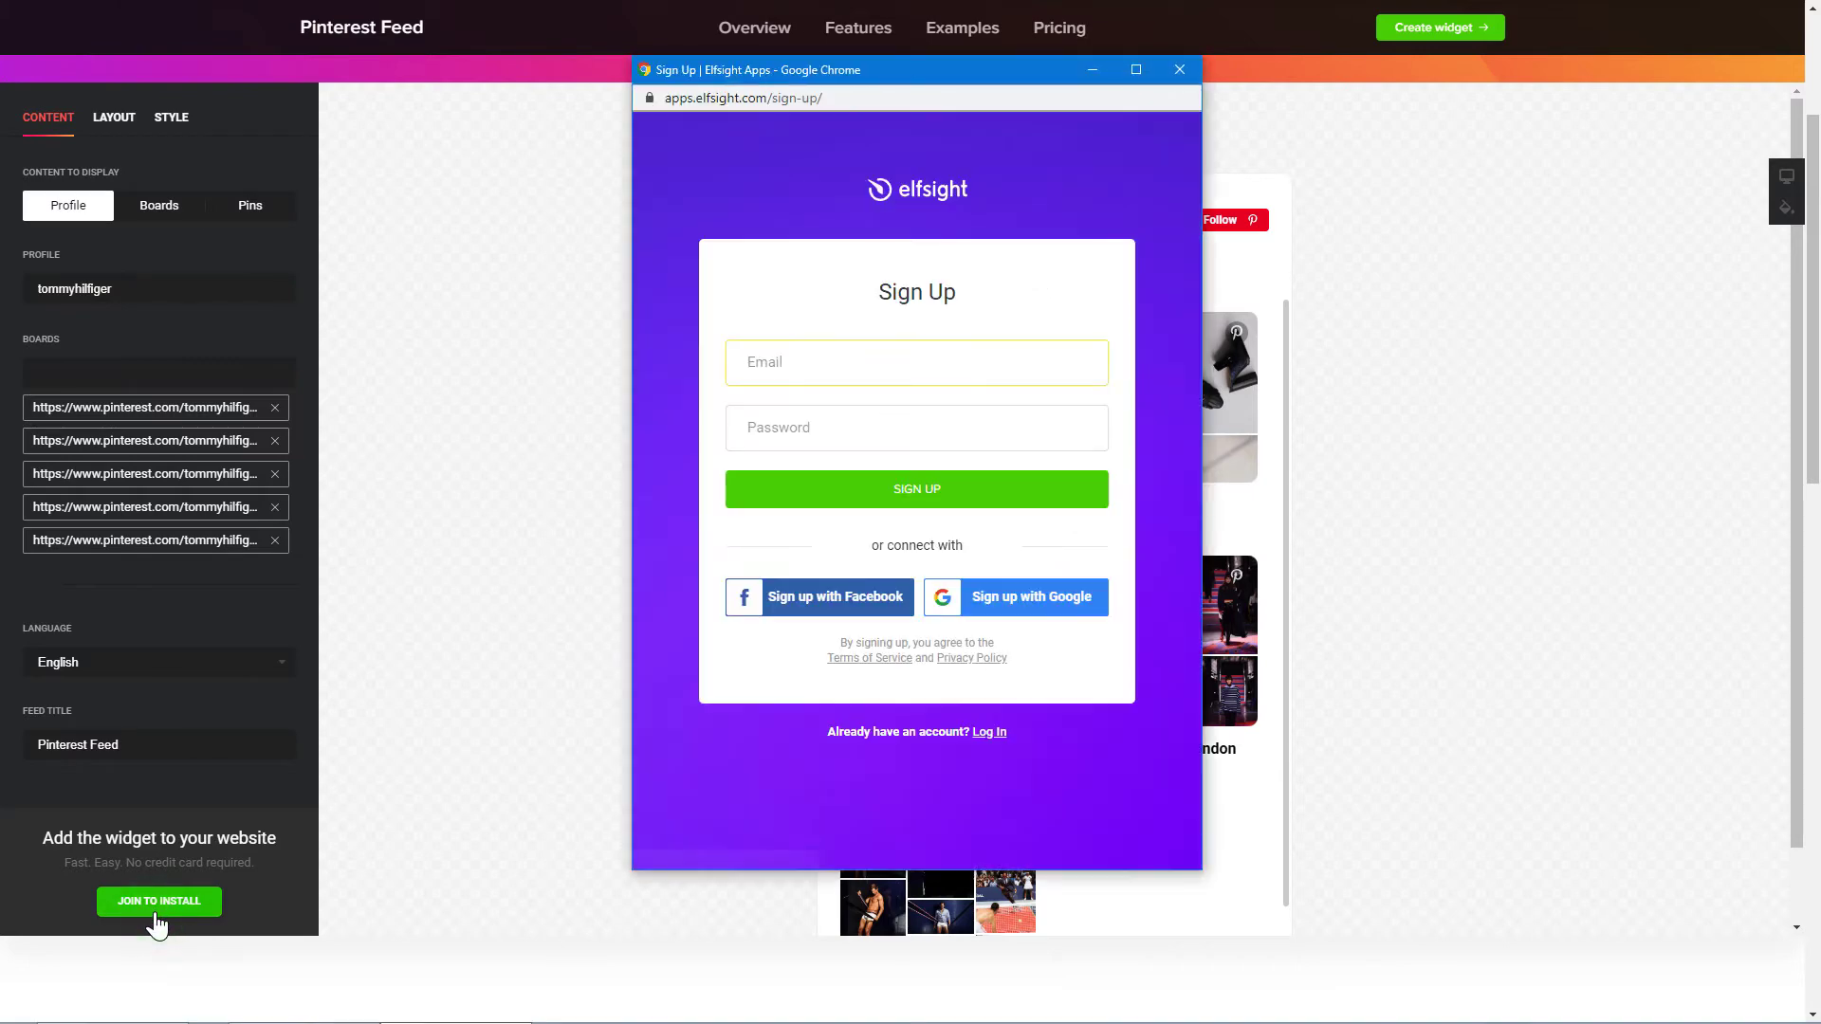
pyautogui.click(1049, 362)
pyautogui.write('example@elfsight.com')
pyautogui.click(1048, 428)
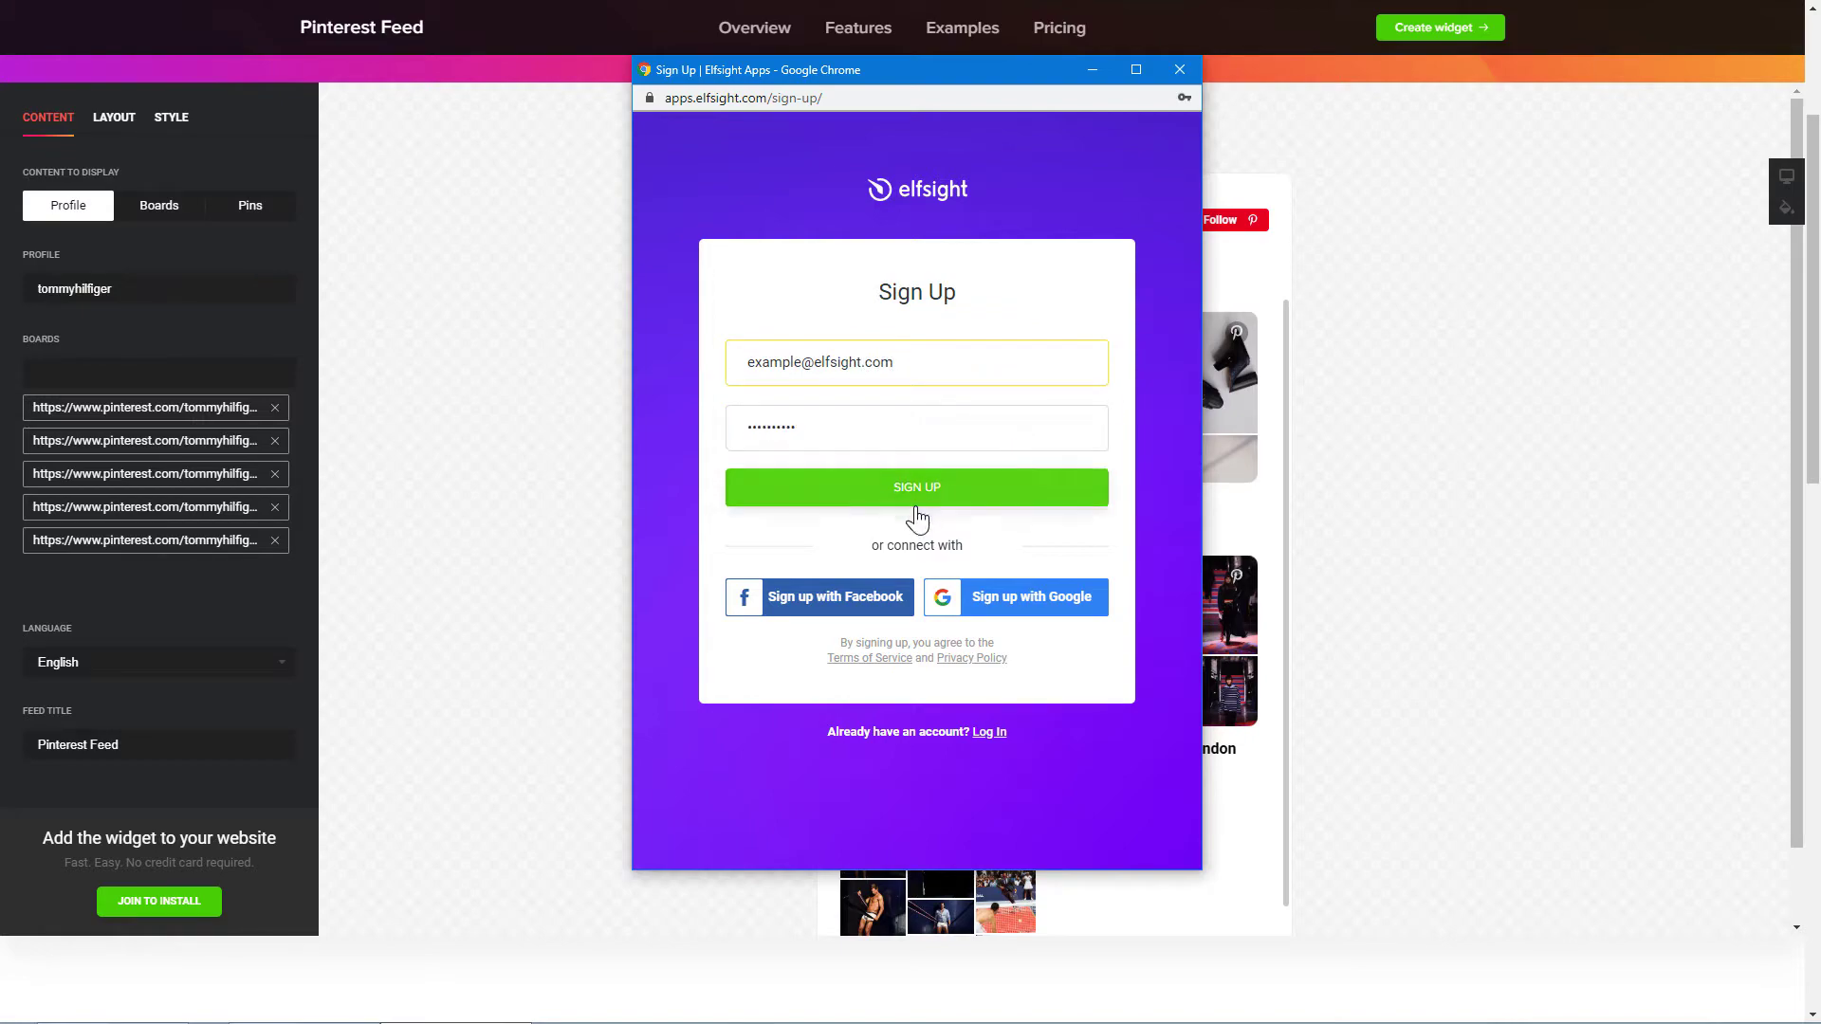
pyautogui.click(915, 501)
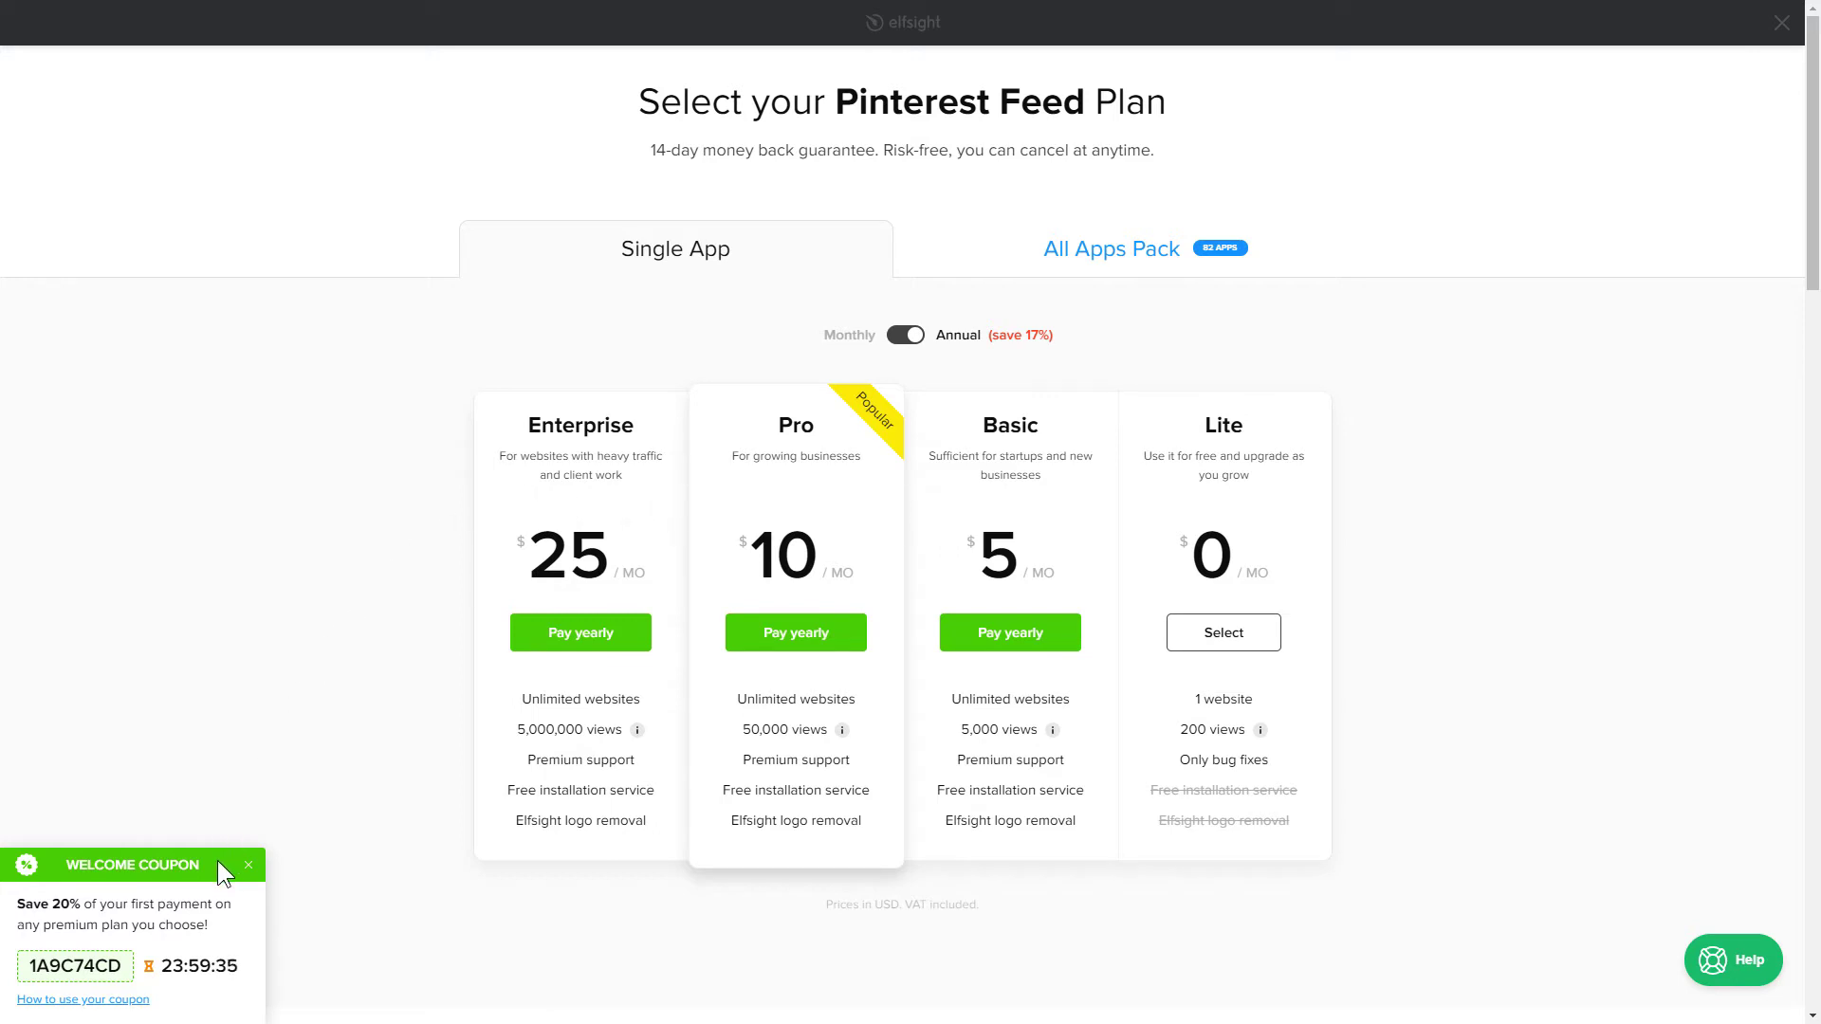
# Subscribe to the free Lite plan, copy the embed code, and open the Elfsight test site.
pyautogui.click(1223, 652)
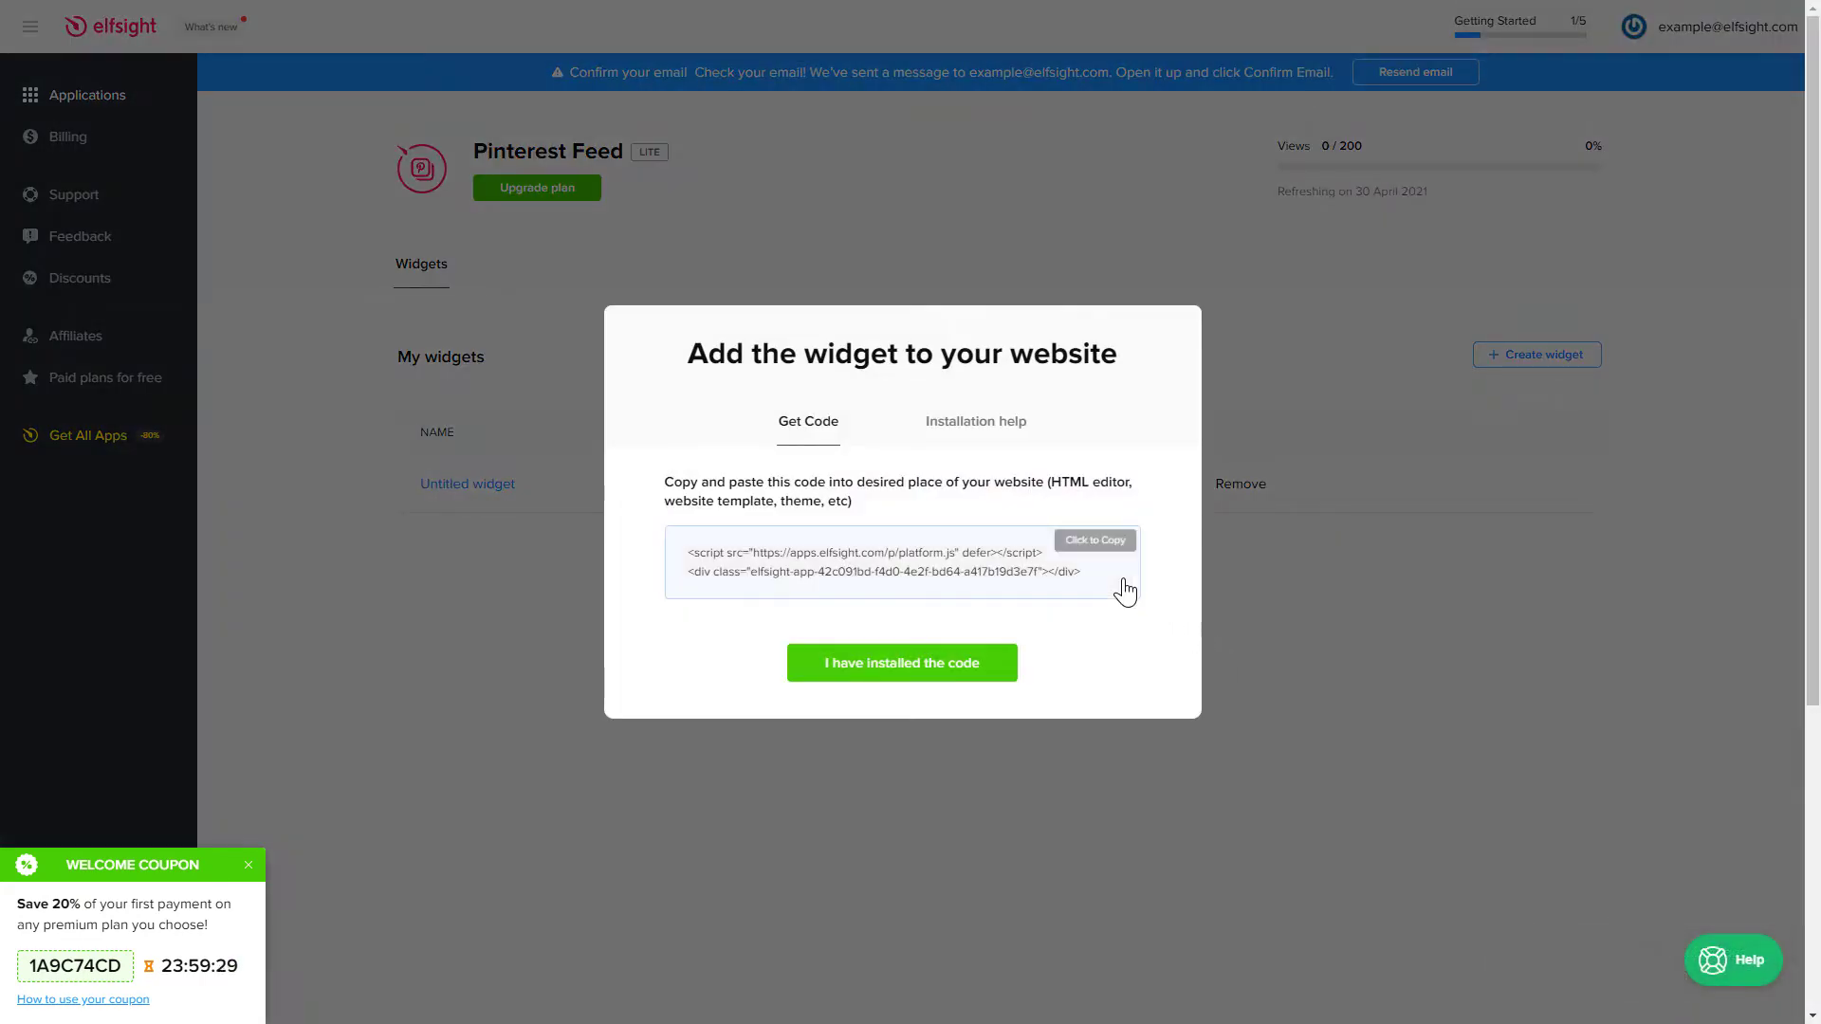
pyautogui.click(1115, 585)
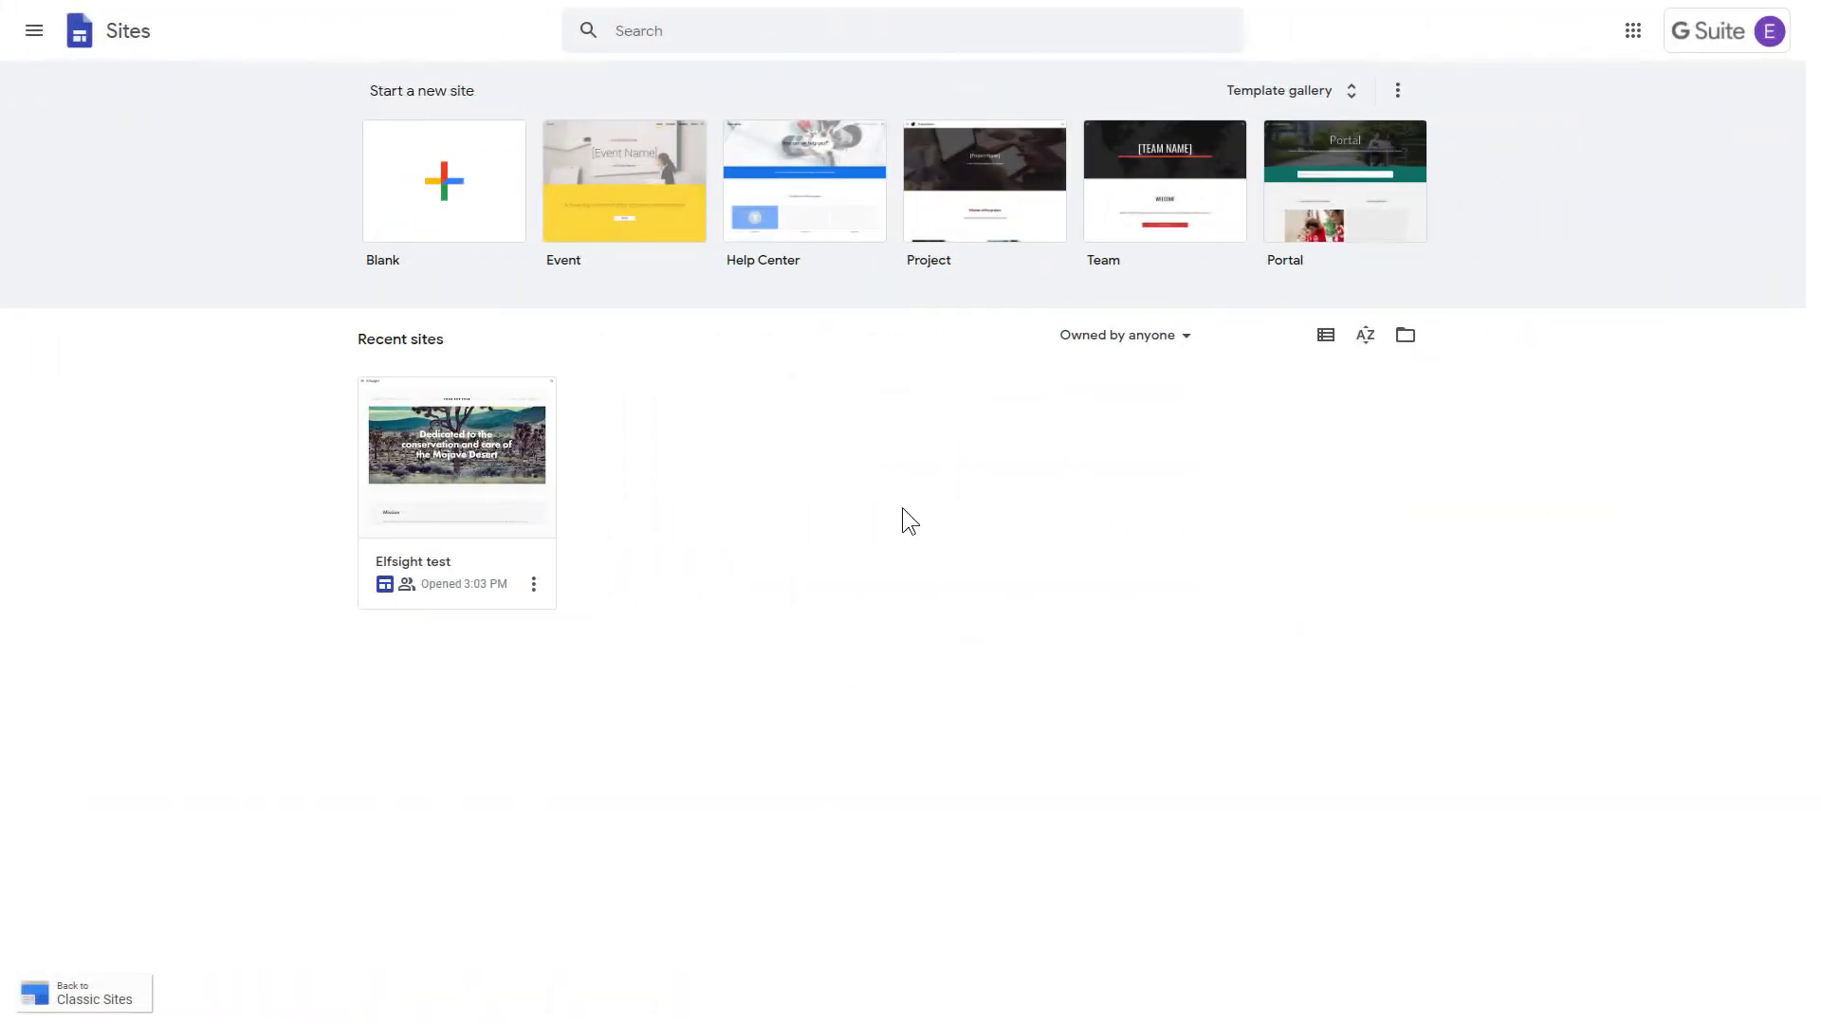
pyautogui.click(458, 482)
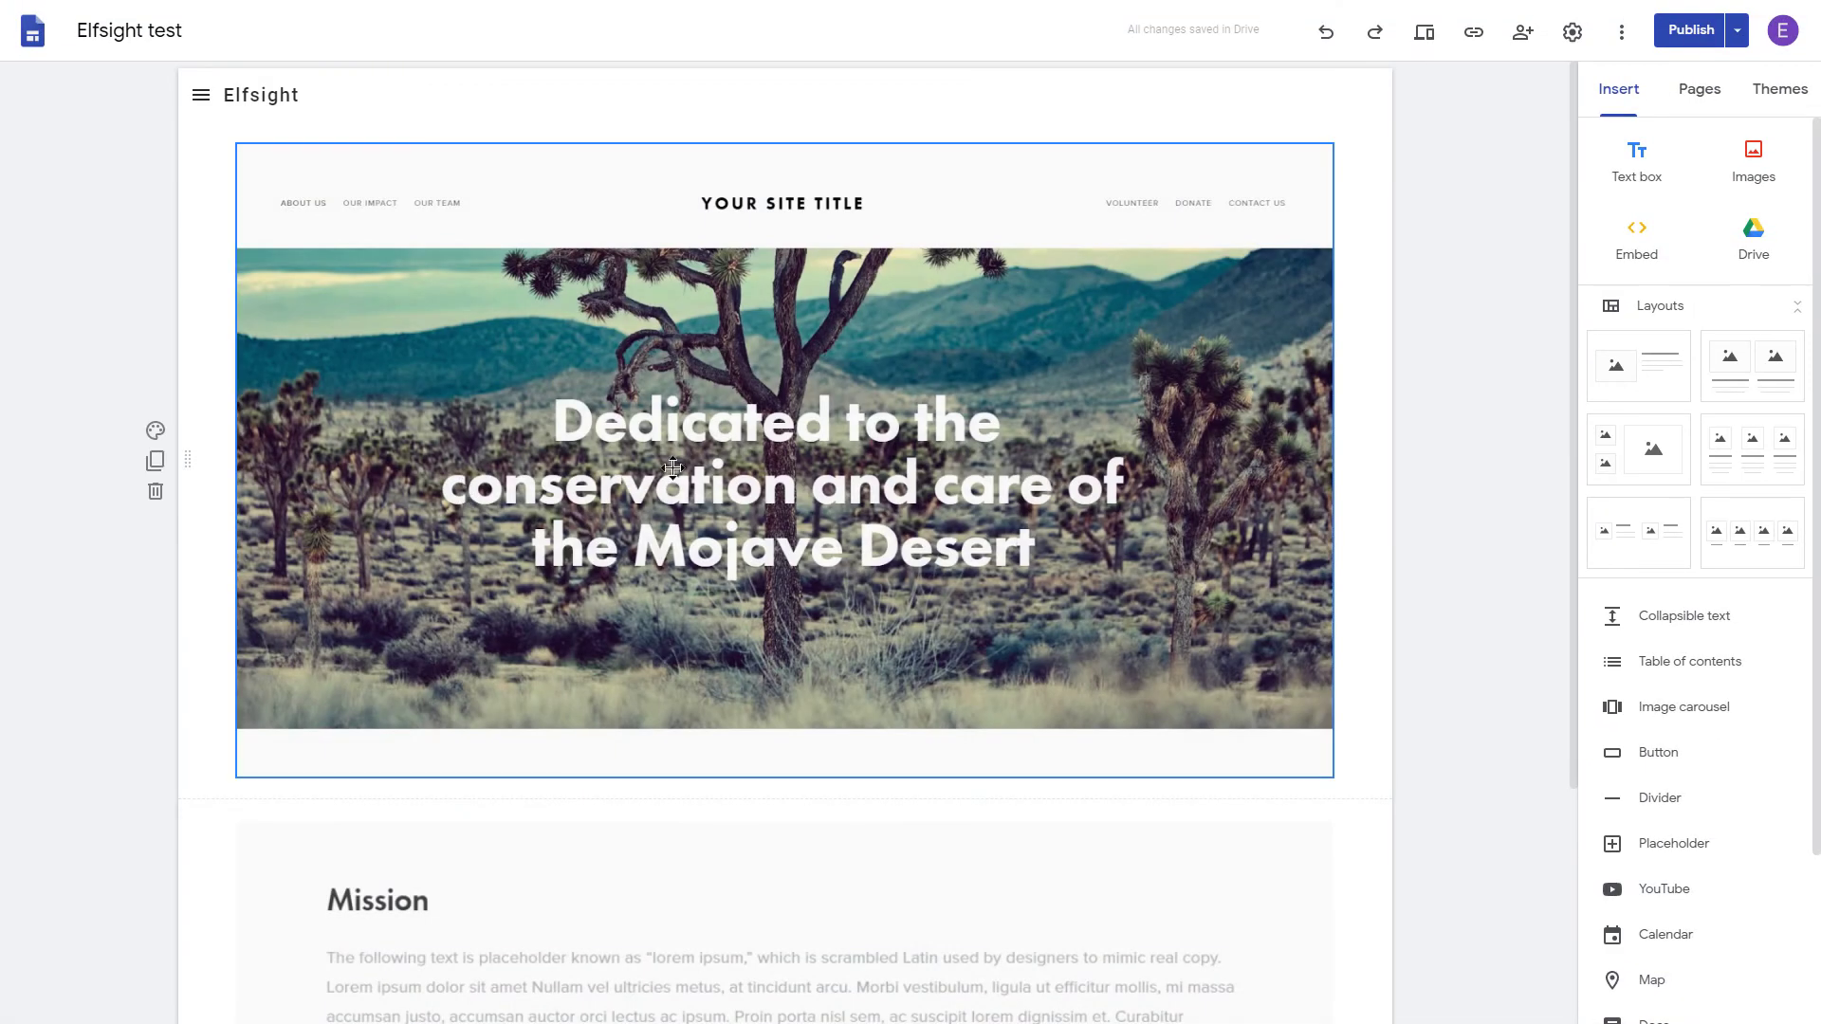
# Paste the Elfsight embed code into a Google Sites embed below Mission, then publish the site.
pyautogui.click(1636, 271)
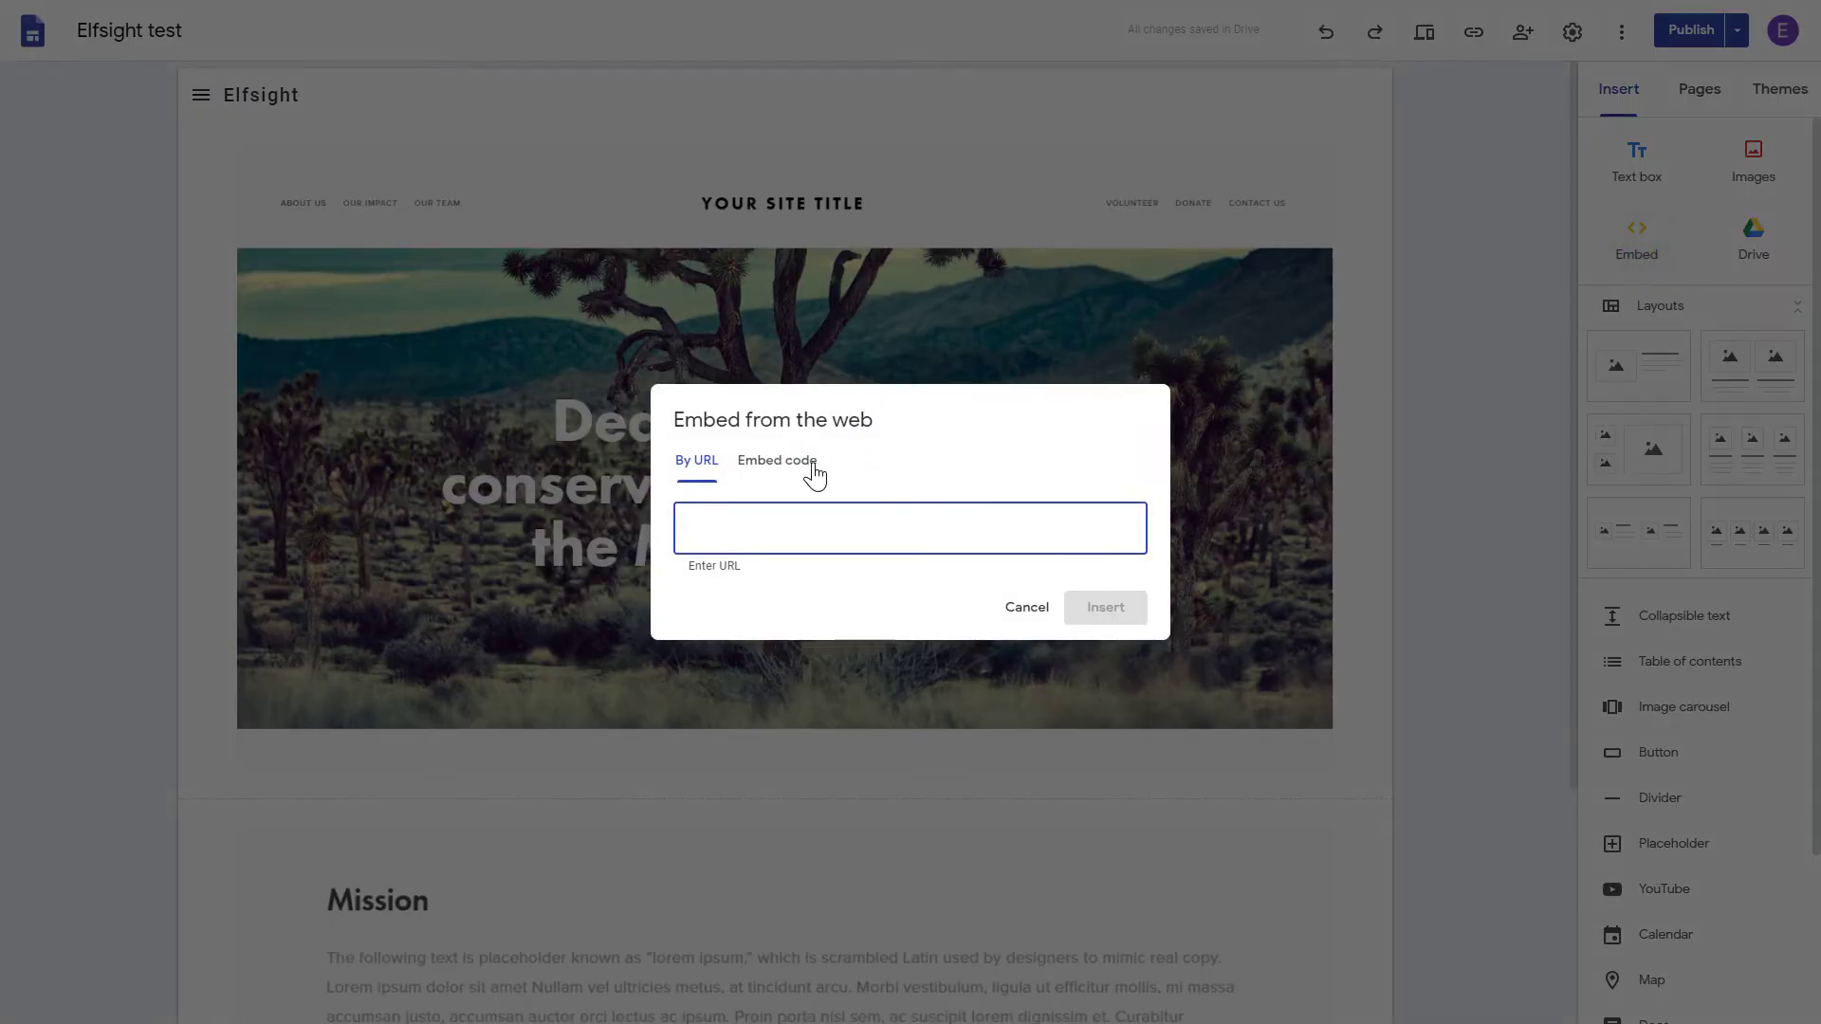
pyautogui.click(783, 463)
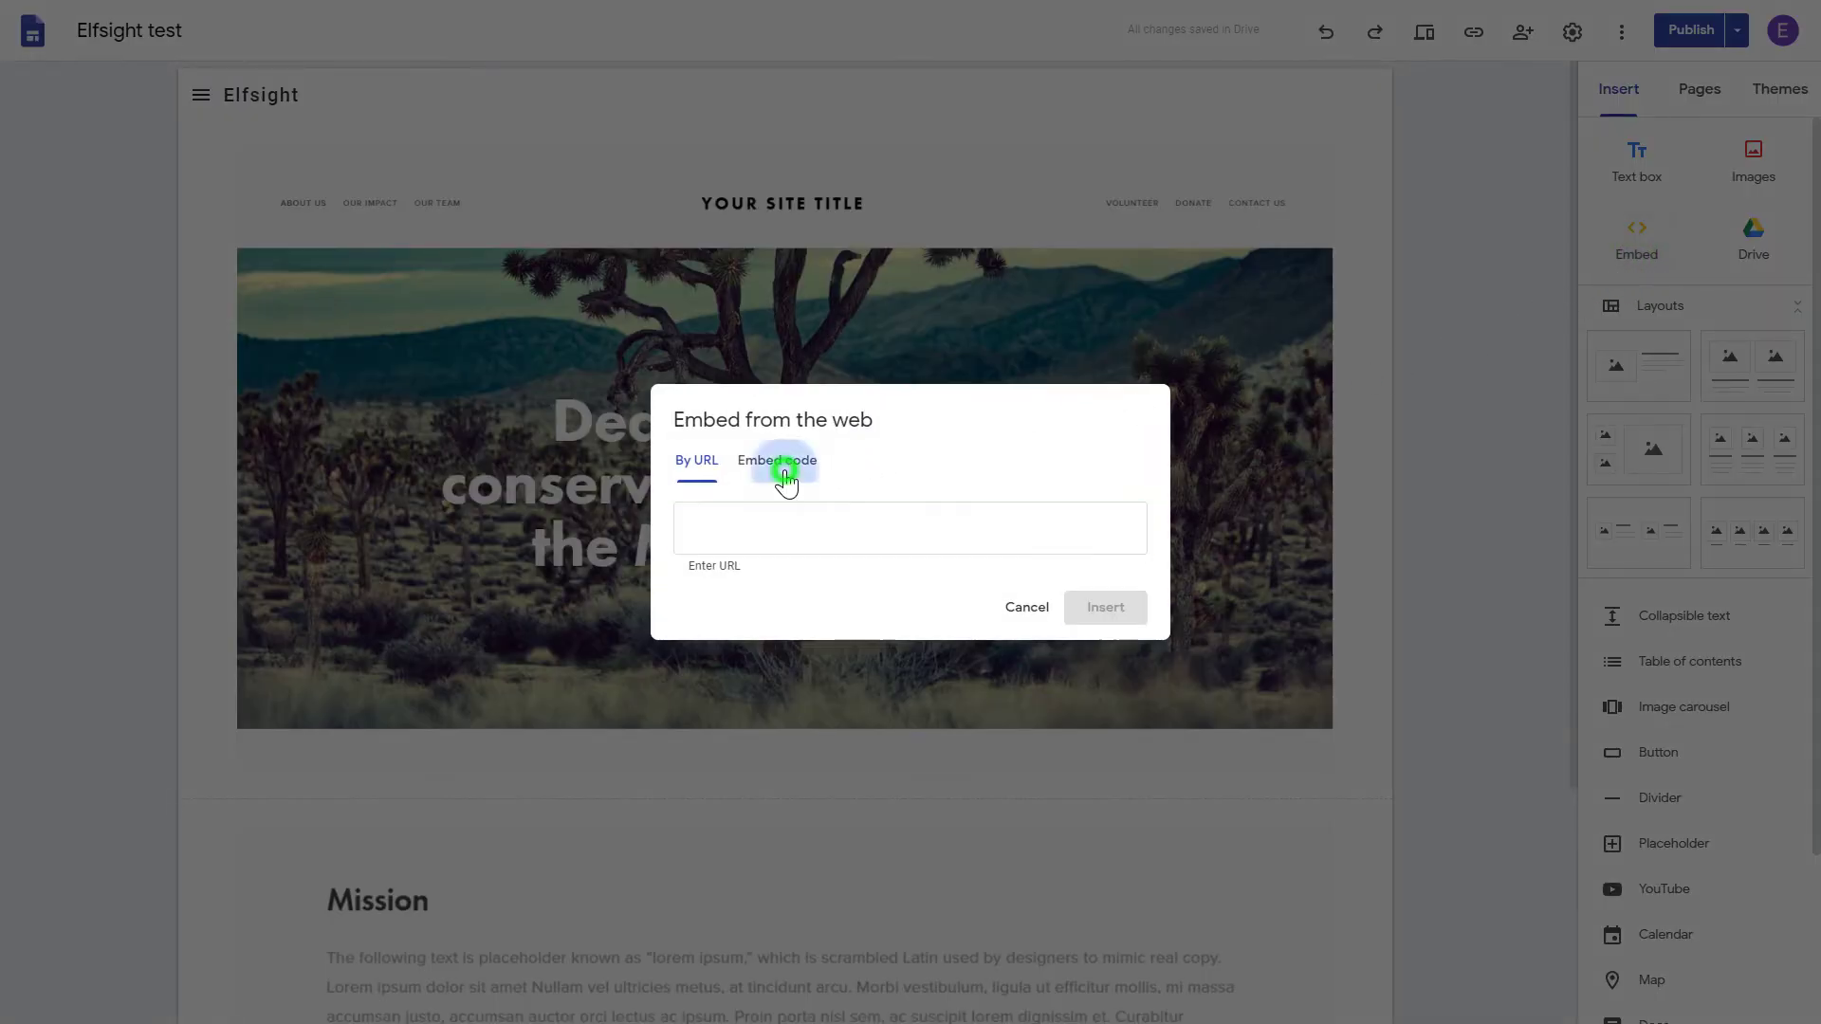
pyautogui.rightClick(943, 522)
pyautogui.click(1044, 667)
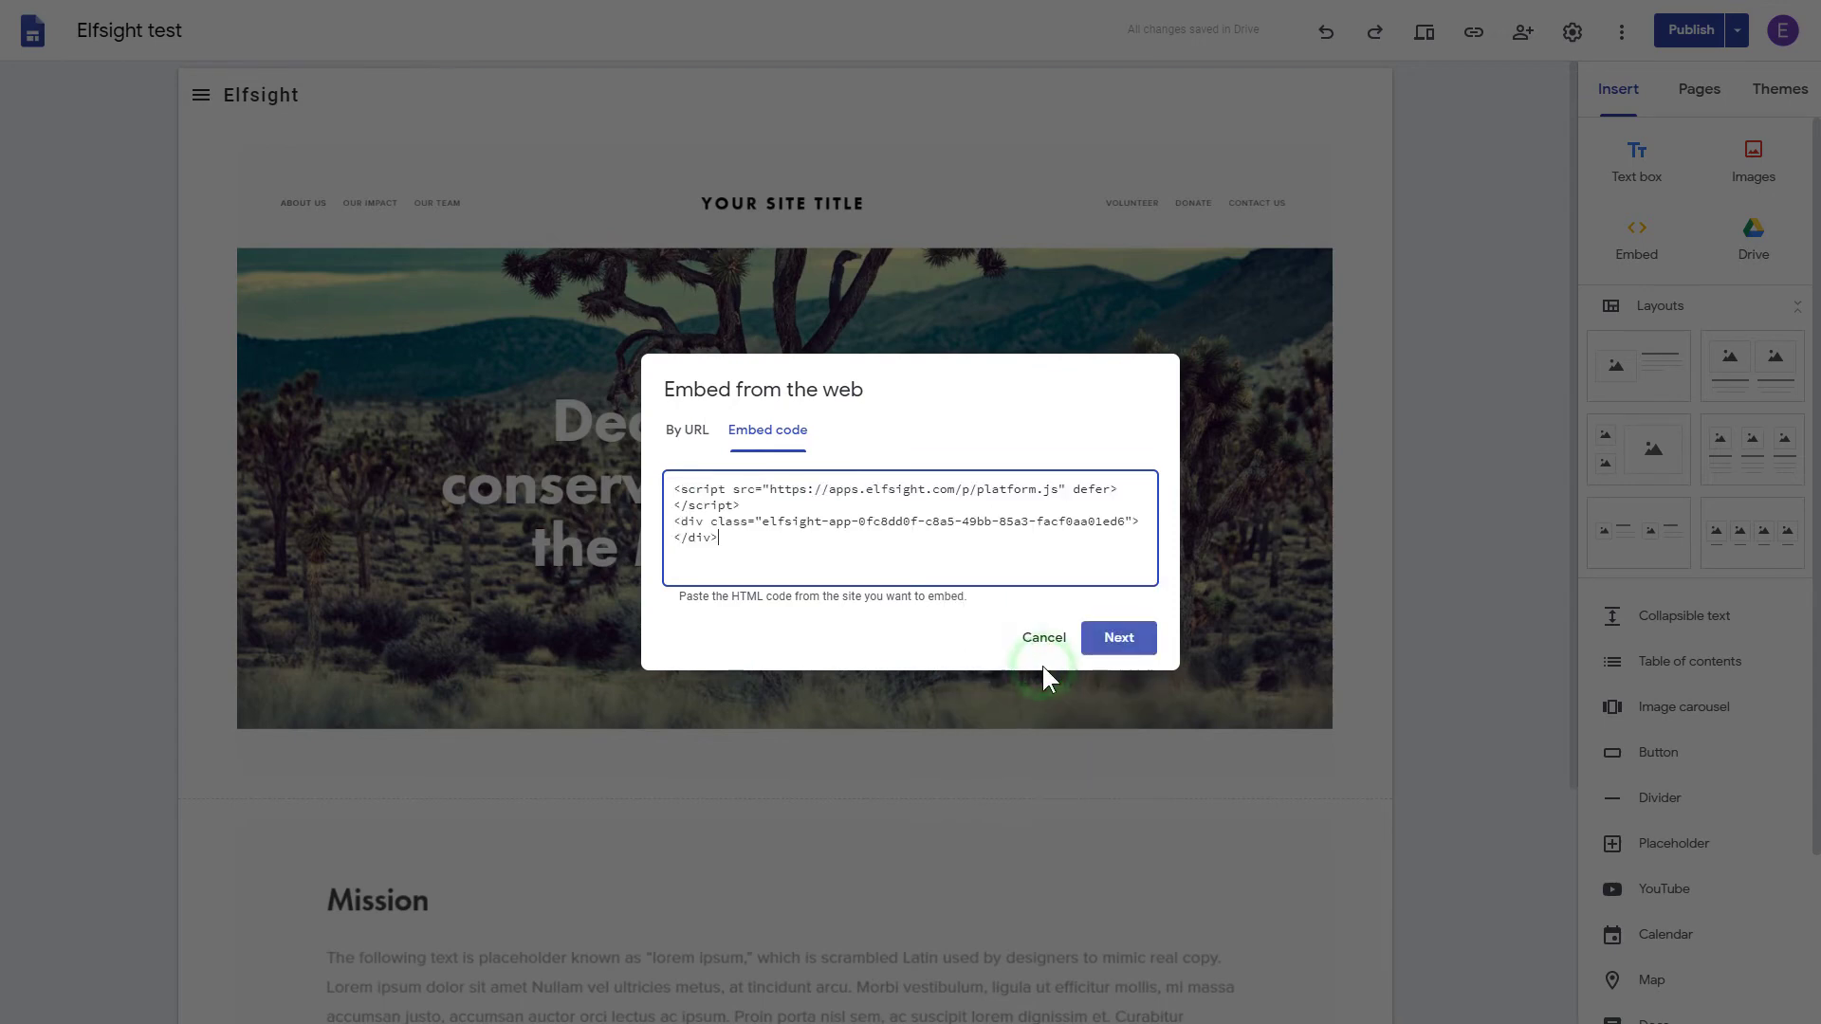
pyautogui.click(1144, 649)
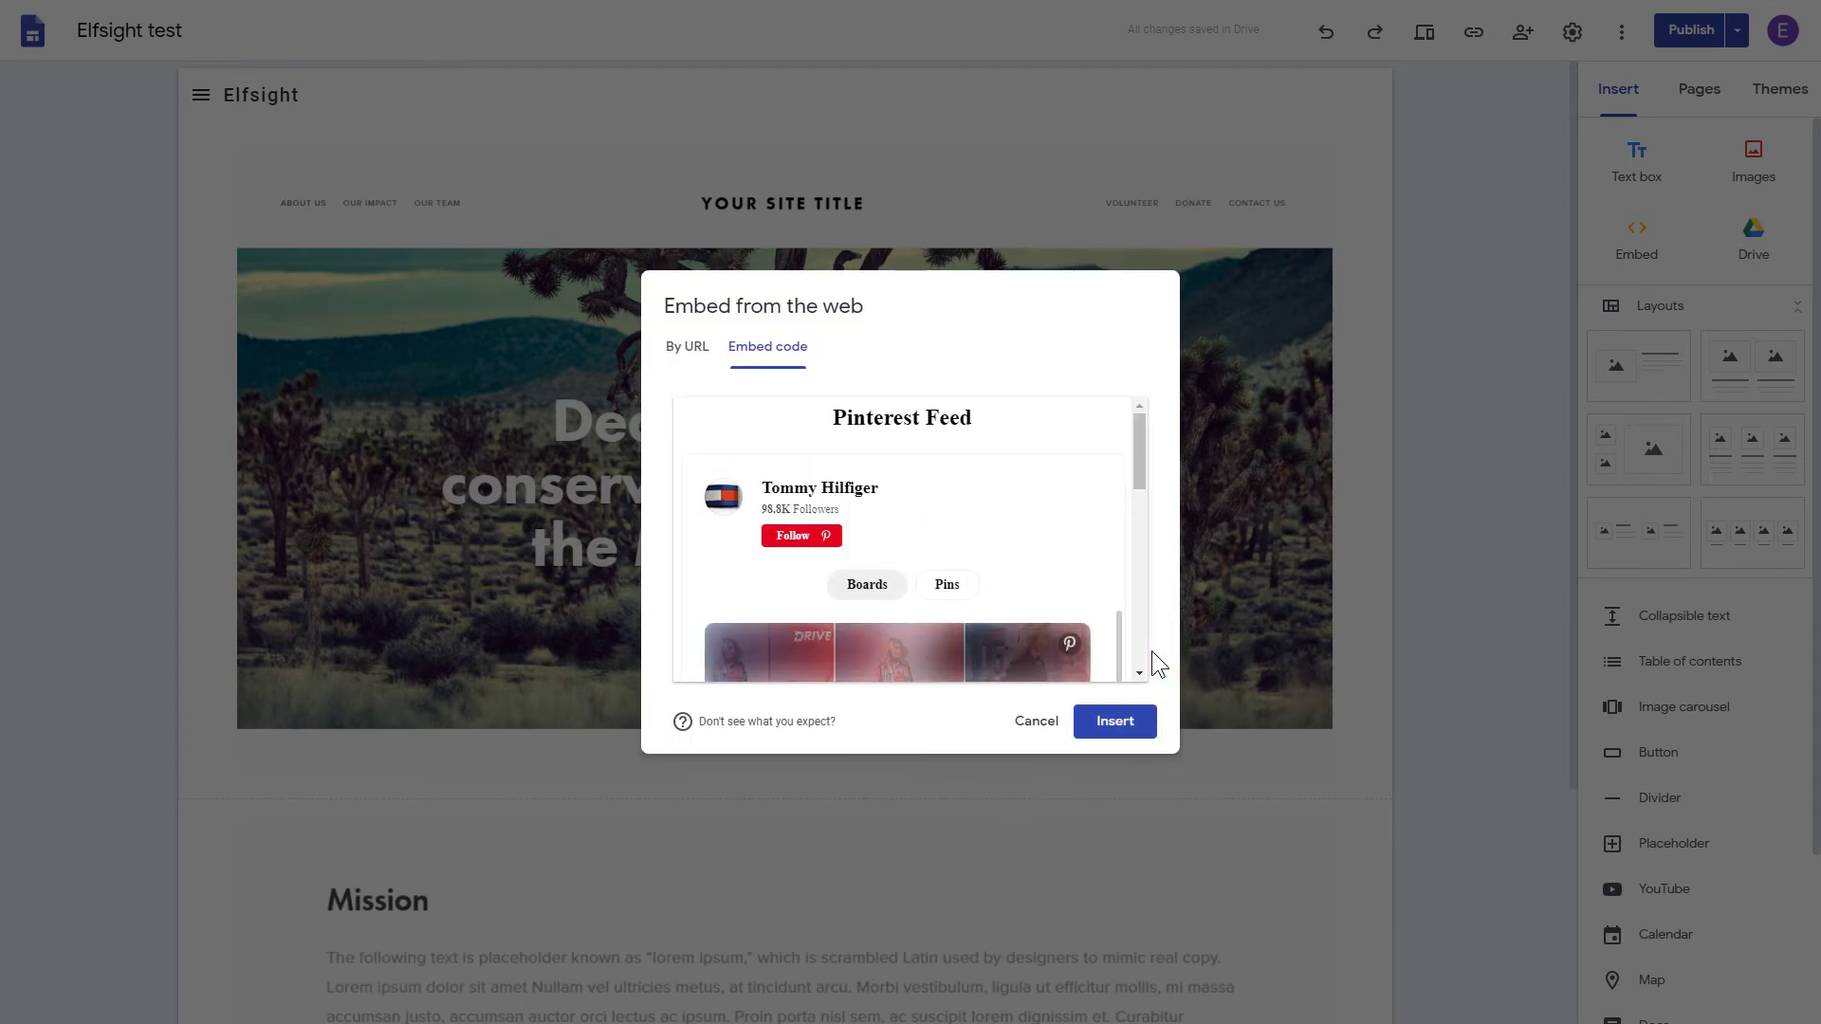
pyautogui.click(1115, 720)
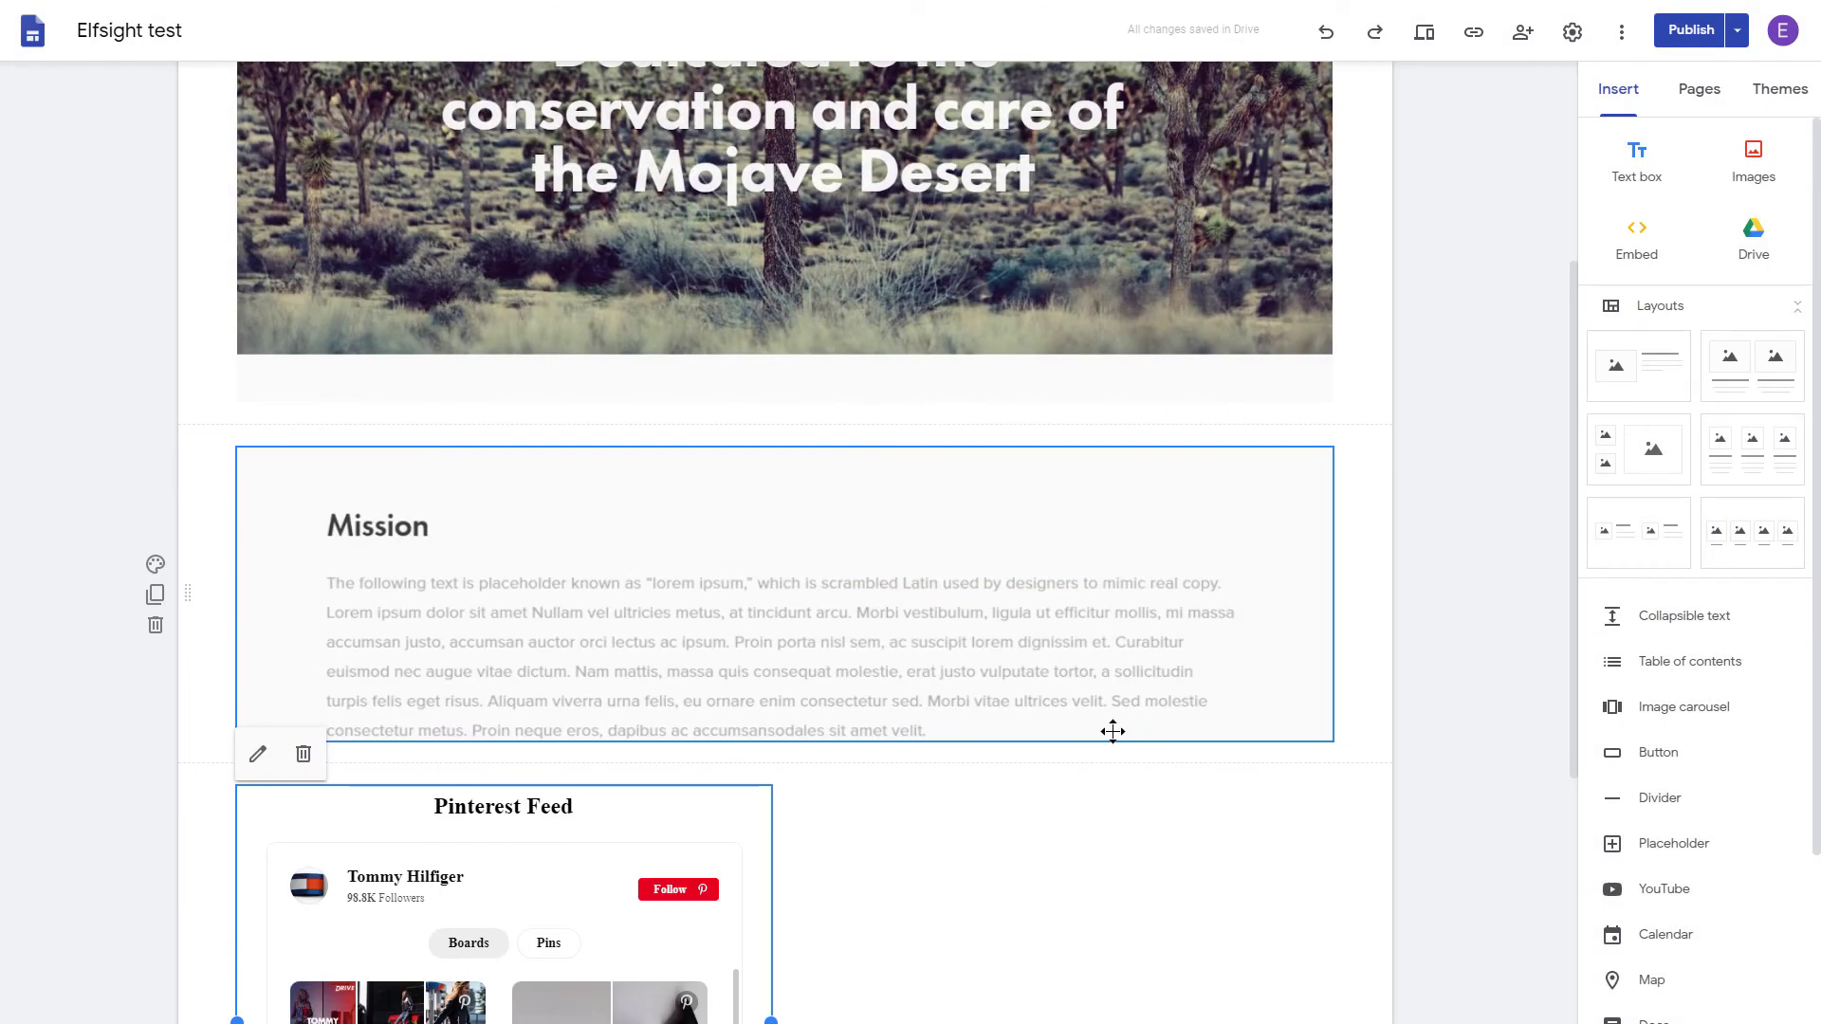
pyautogui.click(1688, 34)
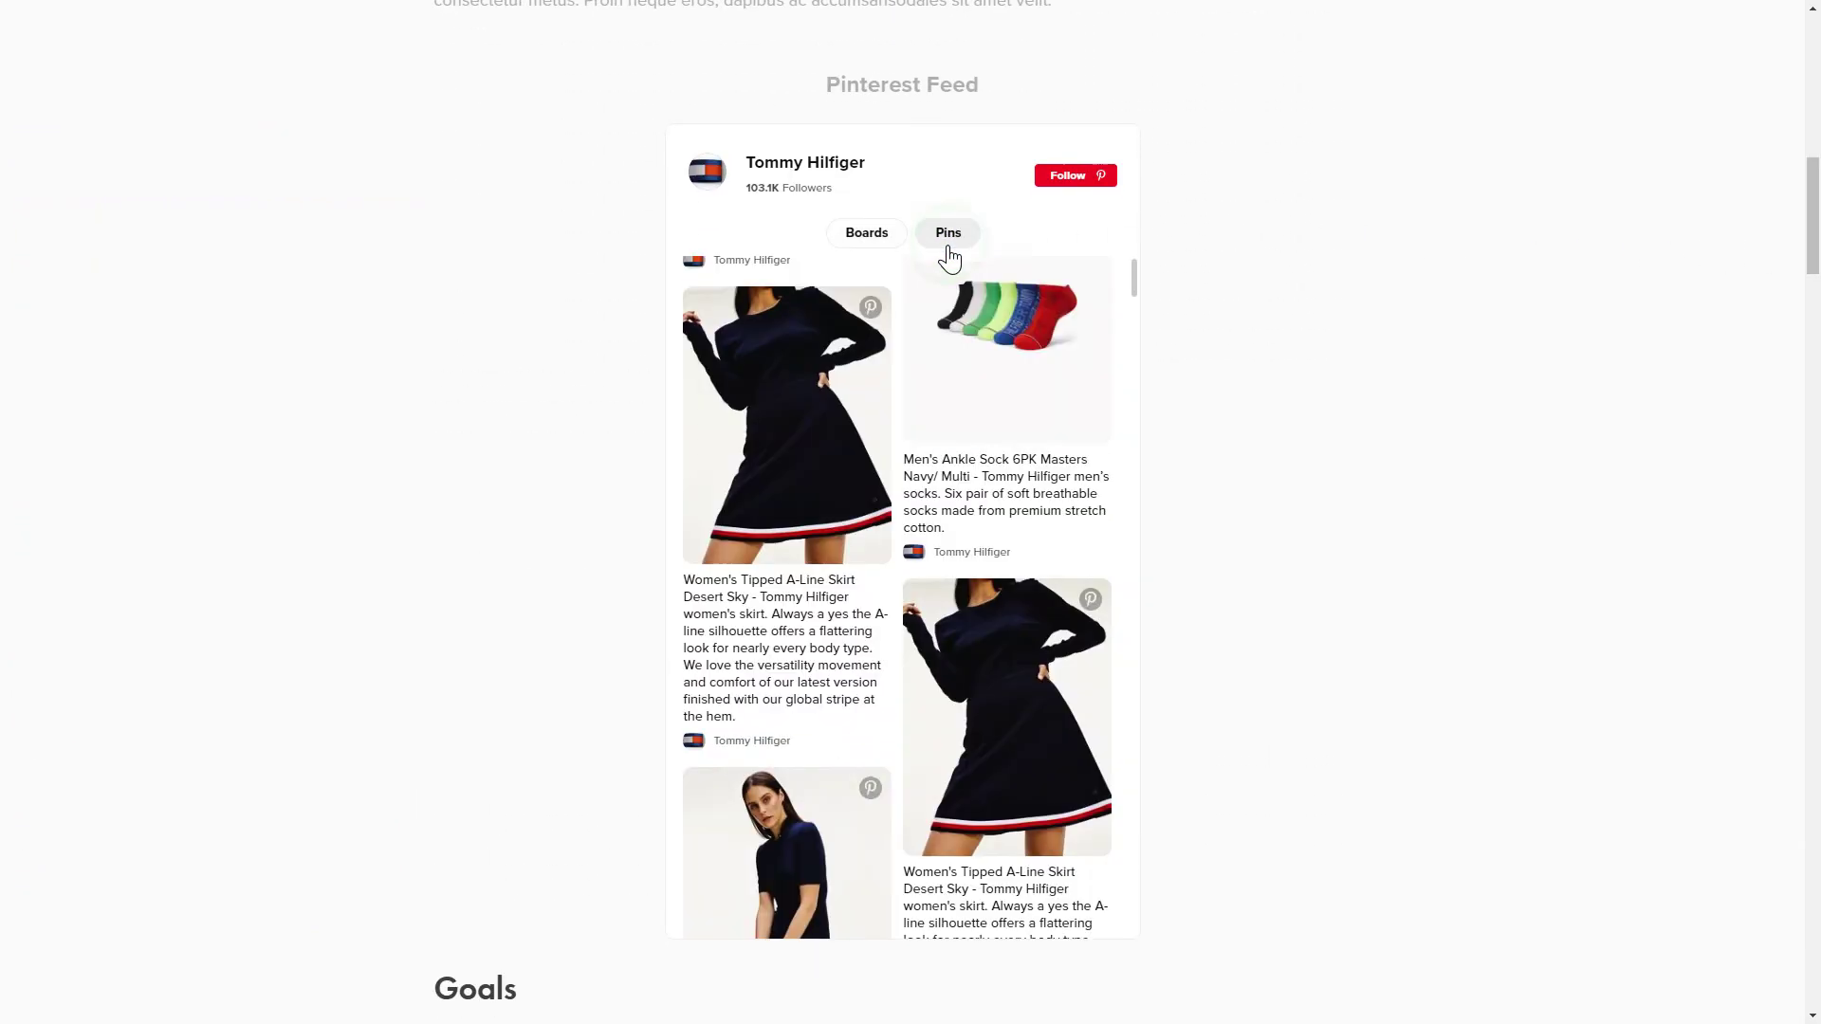
pyautogui.moveTo(1132, 283); pyautogui.dragTo(1134, 582)
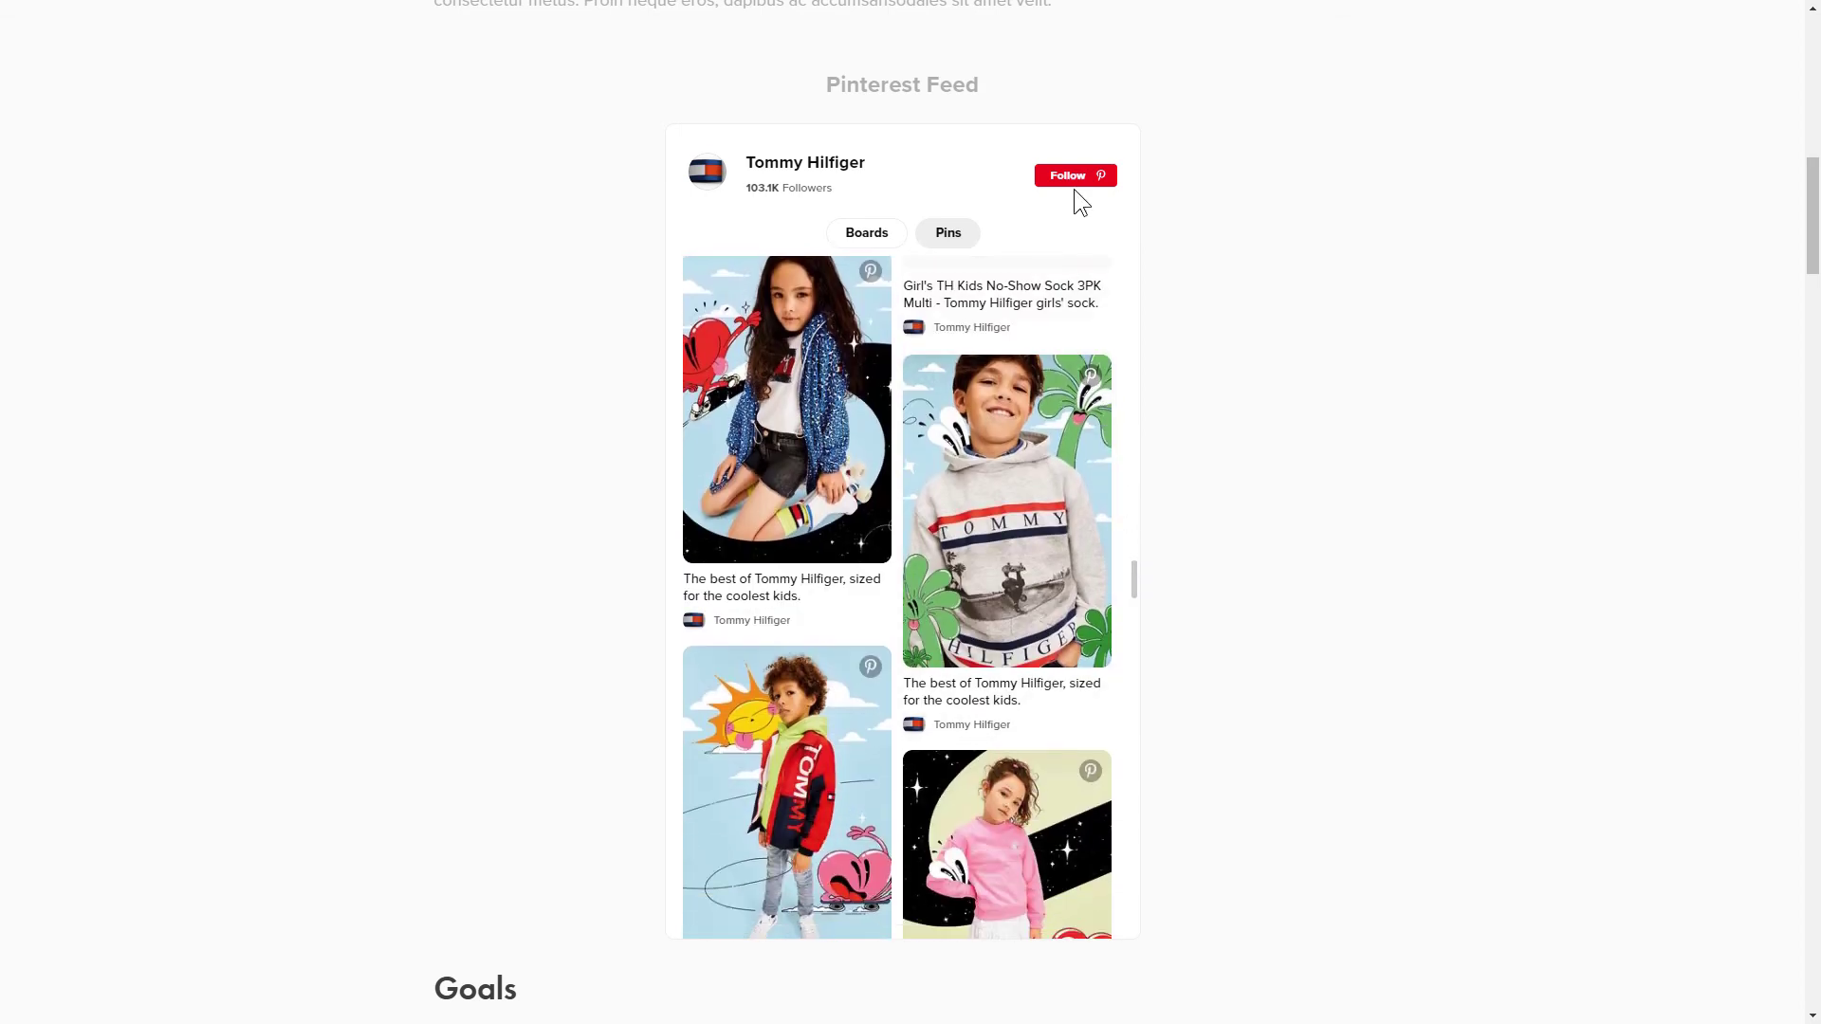